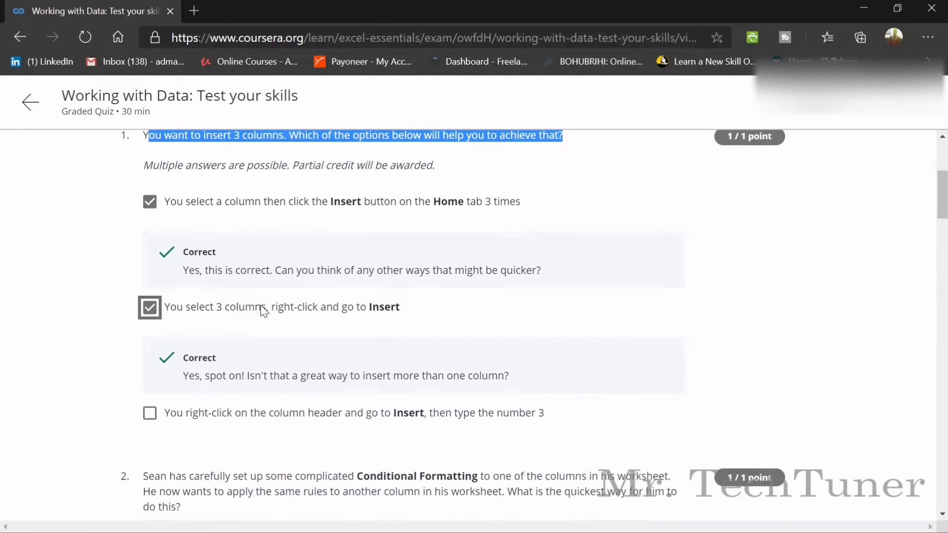
# - Scroll to question 3 and download its attached W04-Assessment.xlsx workbook
pyautogui.scroll(-3, 265, 312)
pyautogui.scroll(3, 283, 318)
pyautogui.scroll(-3, 285, 319)
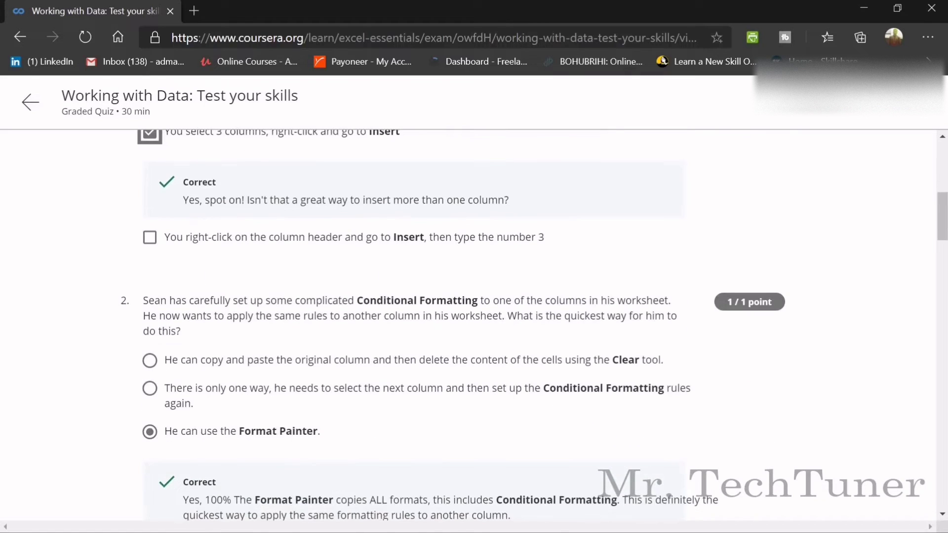
pyautogui.moveTo(202, 335); pyautogui.dragTo(143, 301)
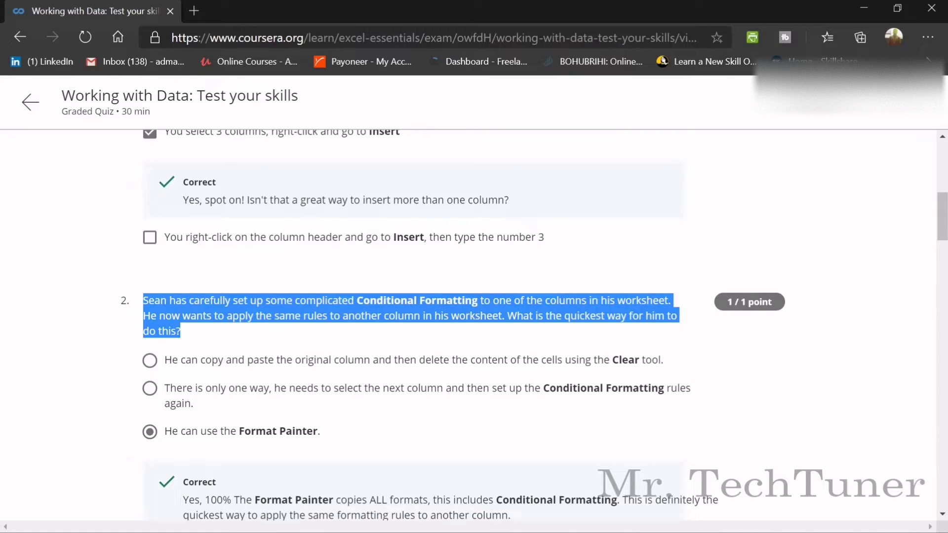
pyautogui.scroll(-2, 197, 347)
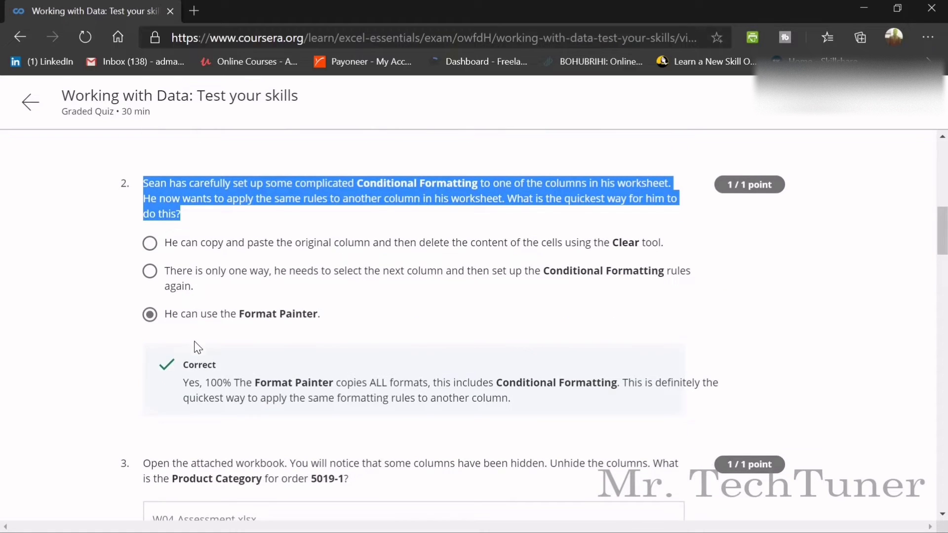
pyautogui.click(232, 314)
pyautogui.scroll(-4, 252, 326)
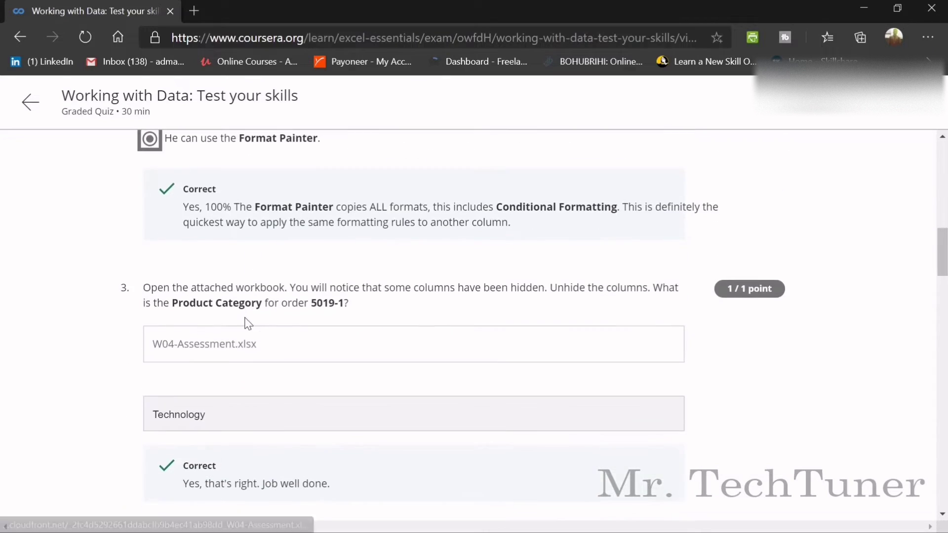
pyautogui.click(213, 289)
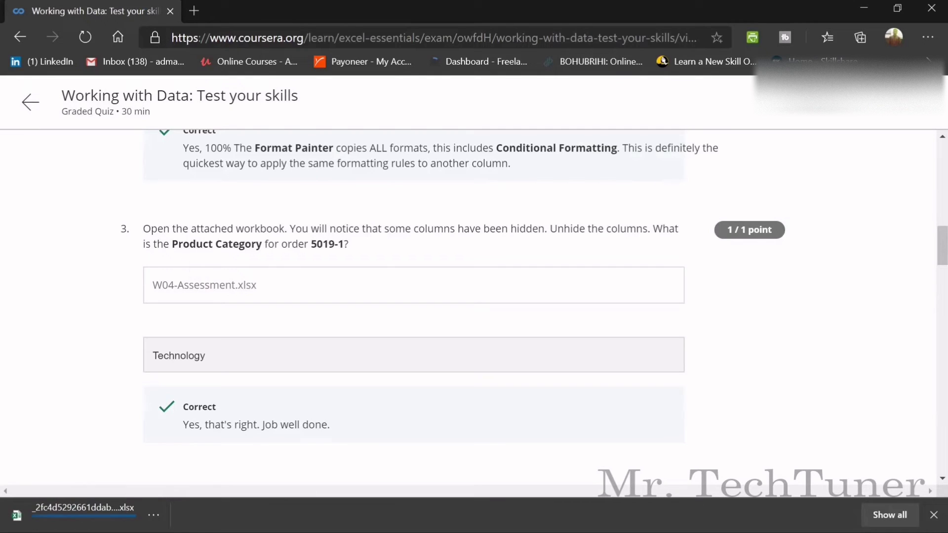
# - Note order 5019-1 in question 3, then open the downloaded workbook in Excel, maximized
pyautogui.moveTo(350, 247); pyautogui.dragTo(311, 244)
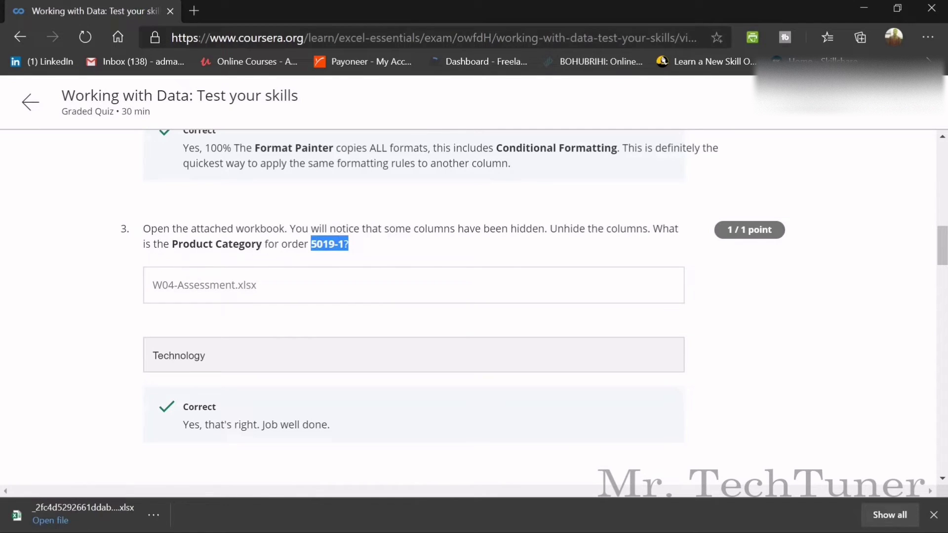
pyautogui.scroll(-1, 464, 263)
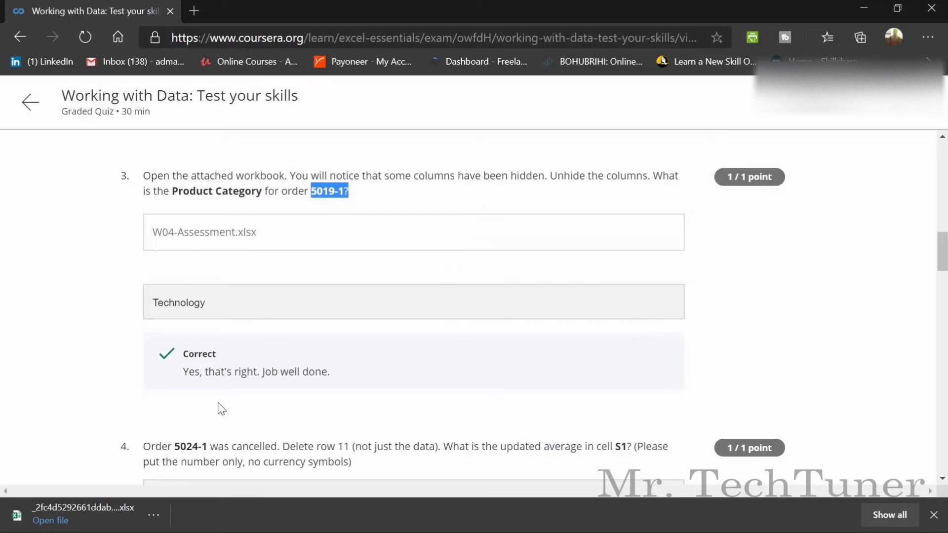
pyautogui.click(109, 518)
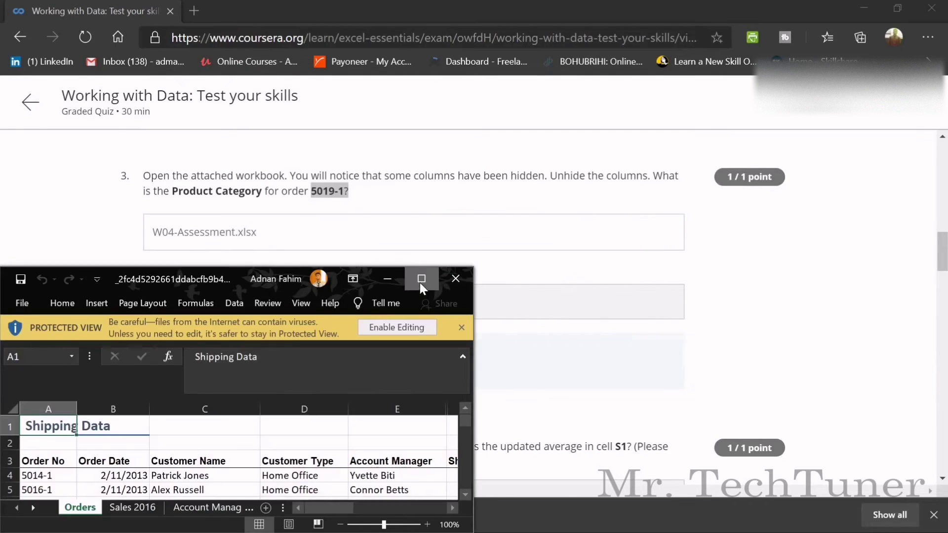
pyautogui.click(422, 278)
# - Enable editing in the workbook and dismiss the Office activation prompt
pyautogui.click(615, 58)
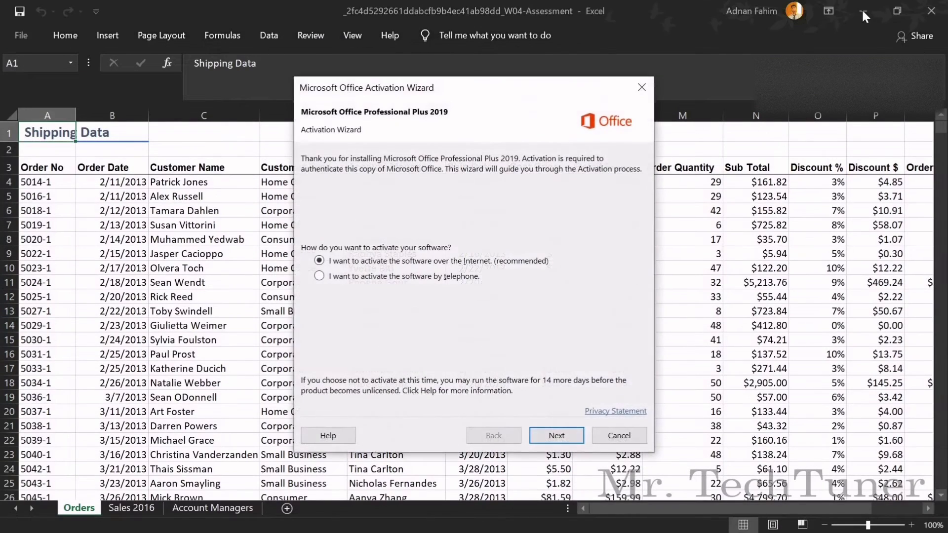
pyautogui.click(620, 436)
pyautogui.click(863, 11)
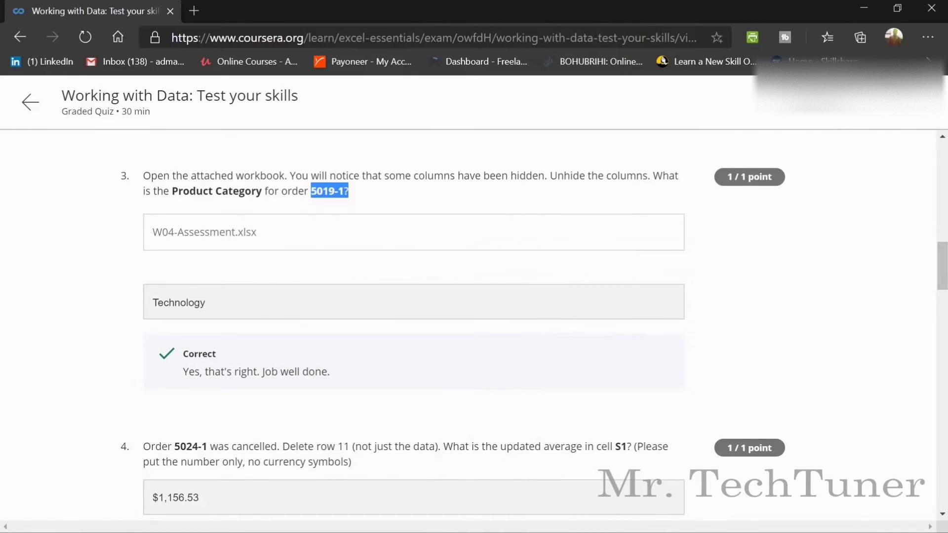
pyautogui.hotkey('alt', 'Tab')
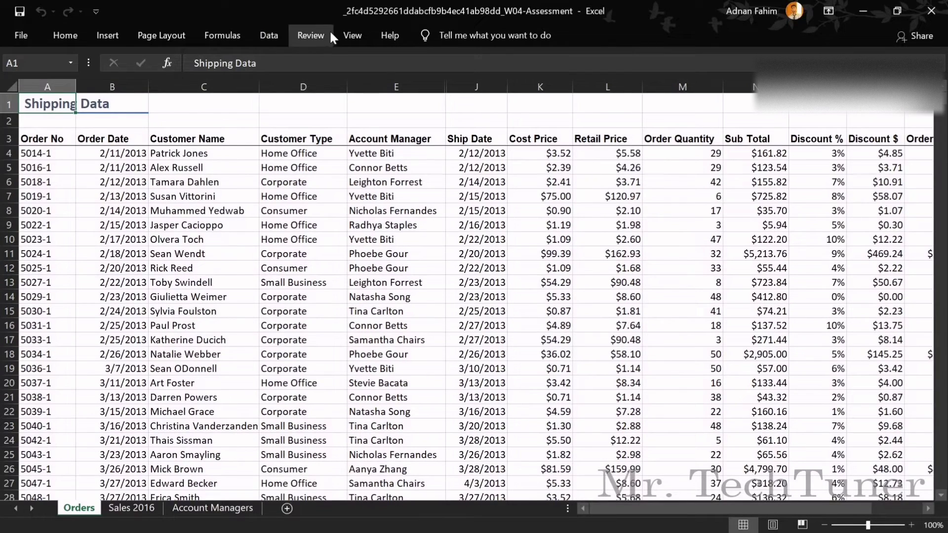
# - Use Find & Select to search the sheet for order 5019-1
pyautogui.click(330, 34)
pyautogui.scroll(5, 275, 29)
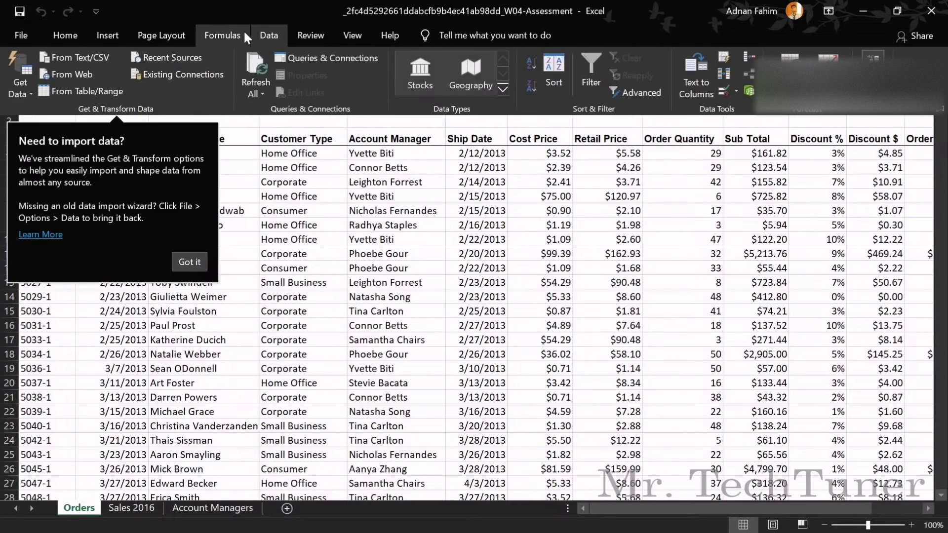
pyautogui.click(887, 74)
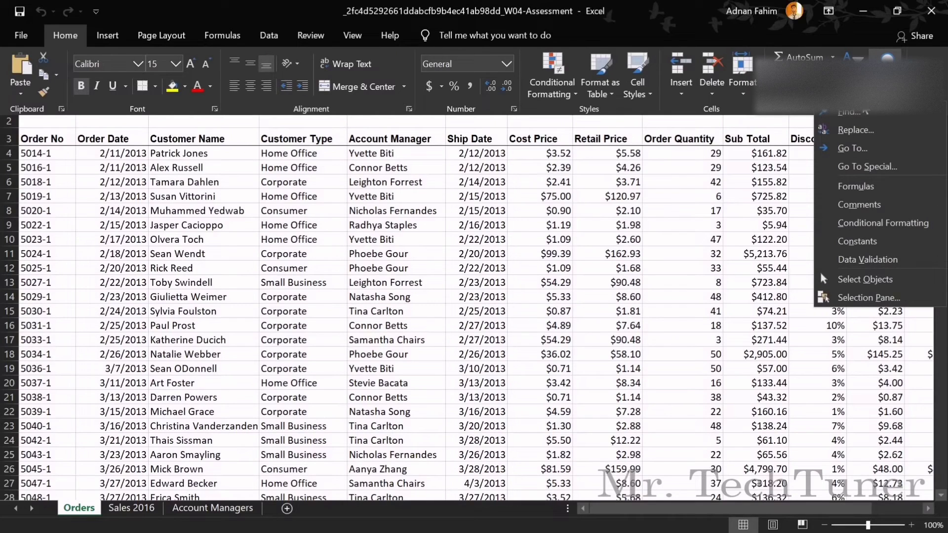
pyautogui.click(839, 106)
pyautogui.write('5019-1?')
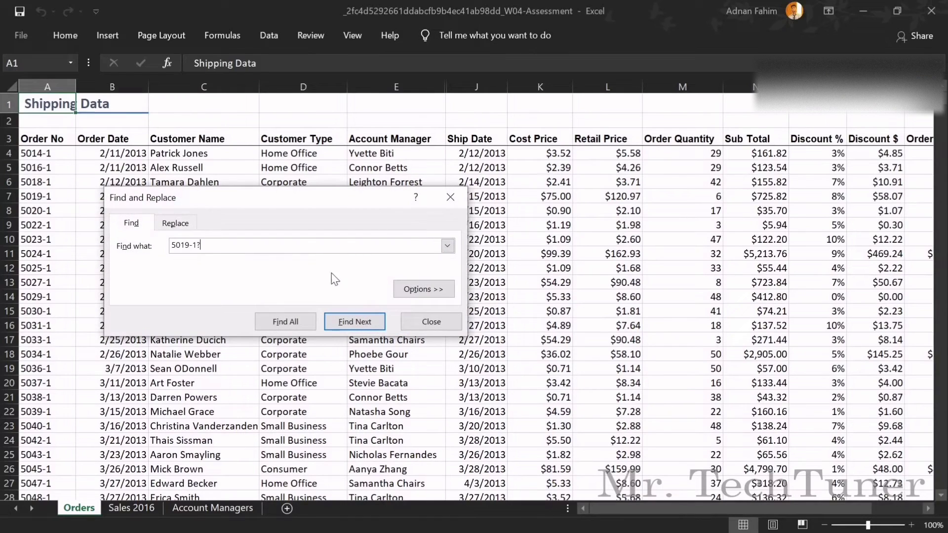
pyautogui.press('BackSpace')
pyautogui.click(345, 321)
# - Select row 7 holding order 5019-1, close Find, and compare against the quiz
pyautogui.click(11, 197)
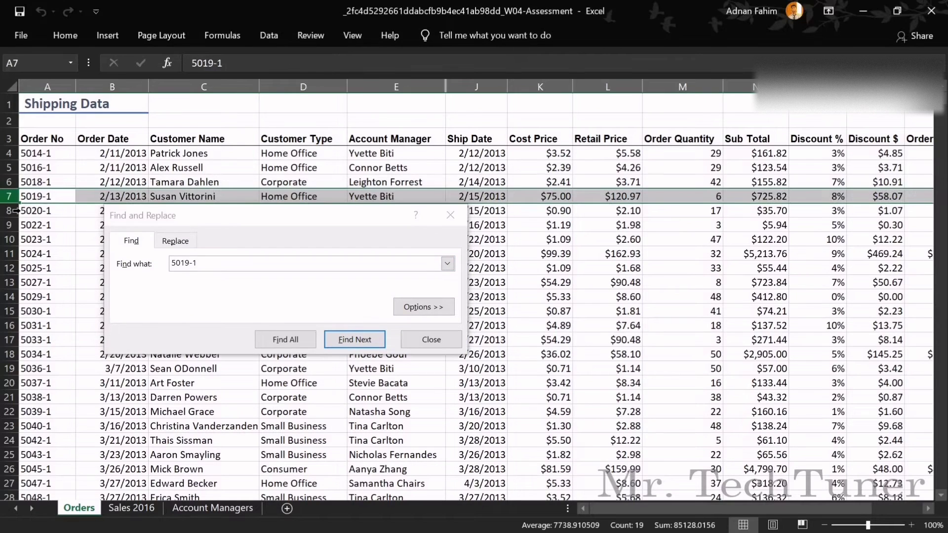
pyautogui.click(415, 340)
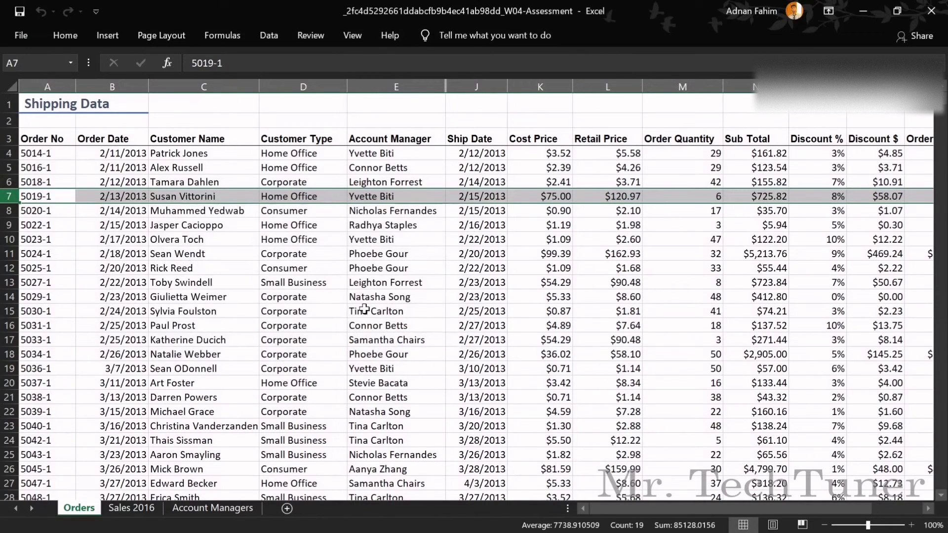
pyautogui.hotkey('alt', 'Tab')
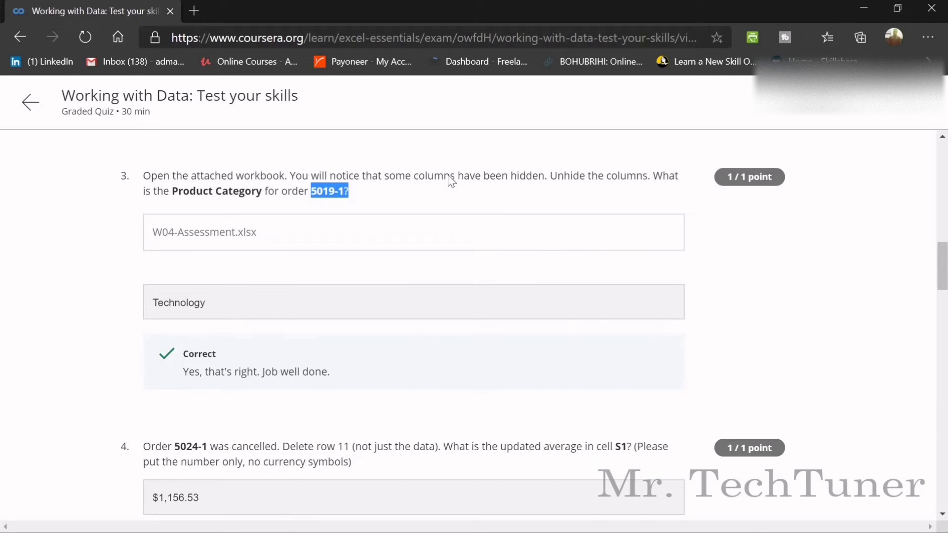
pyautogui.hotkey('alt', 'Tab')
# - Unhide the hidden Ship Mode column beside Ship Date
pyautogui.click(471, 89)
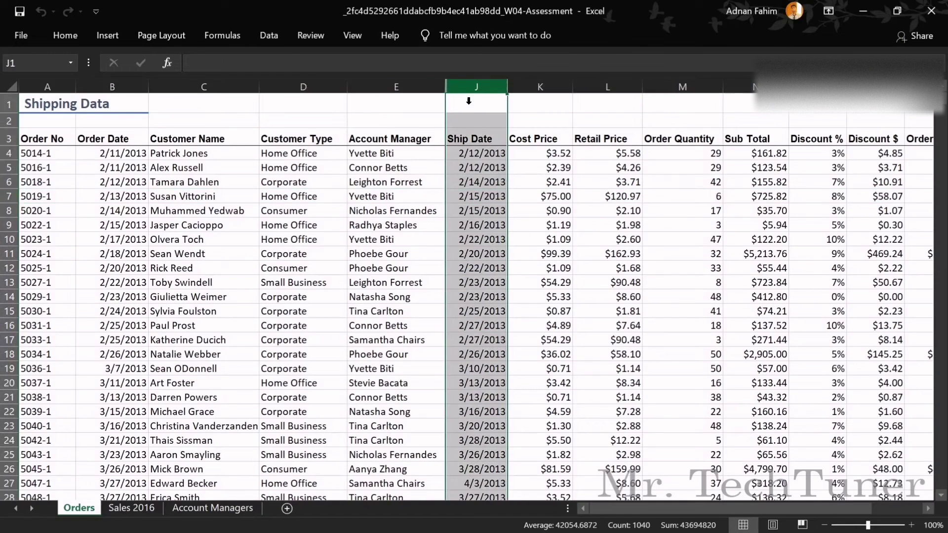
pyautogui.rightClick(456, 89)
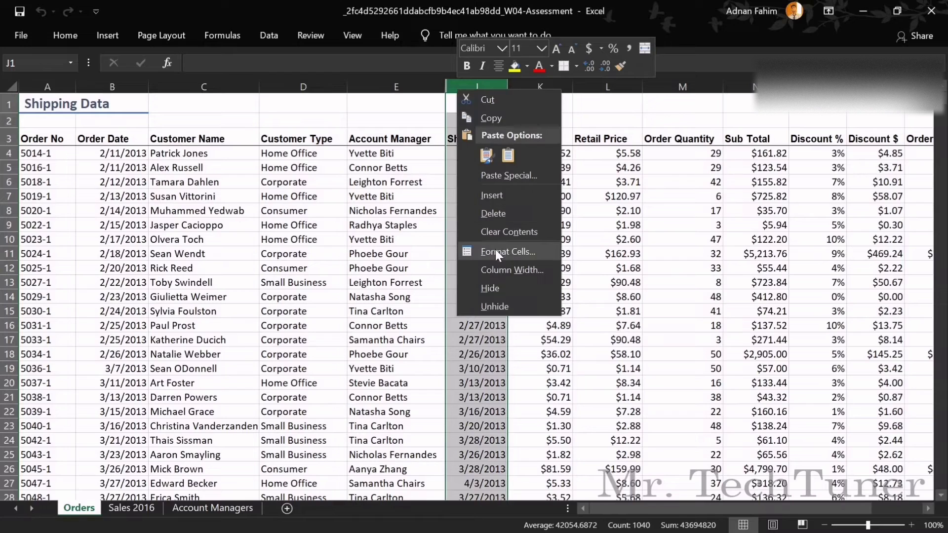
pyautogui.click(488, 304)
pyautogui.moveTo(520, 97); pyautogui.dragTo(453, 99)
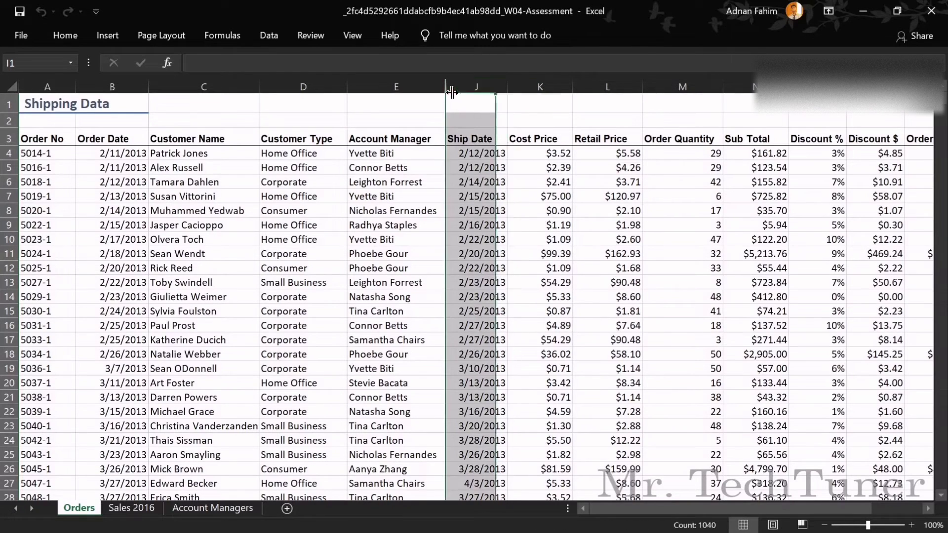
pyautogui.rightClick(452, 93)
pyautogui.click(483, 300)
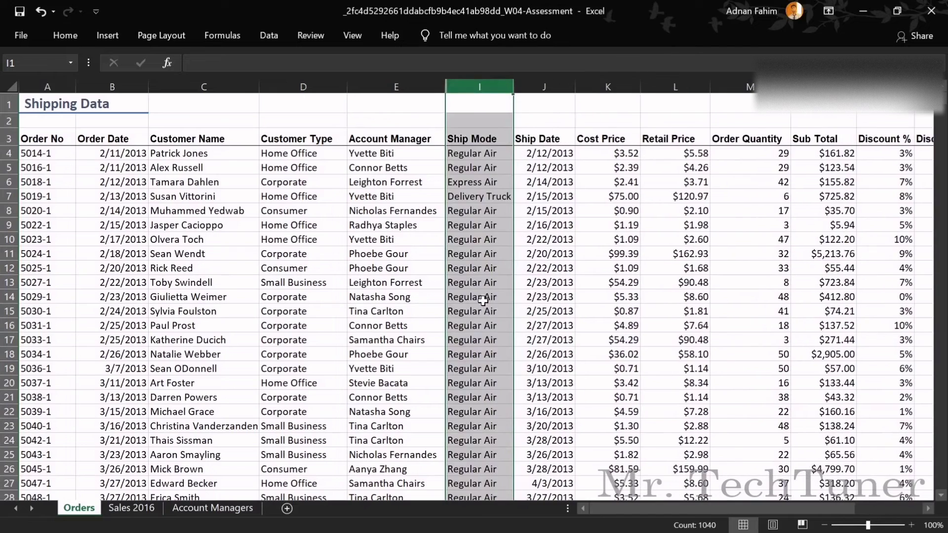
pyautogui.rightClick(444, 88)
pyautogui.click(485, 289)
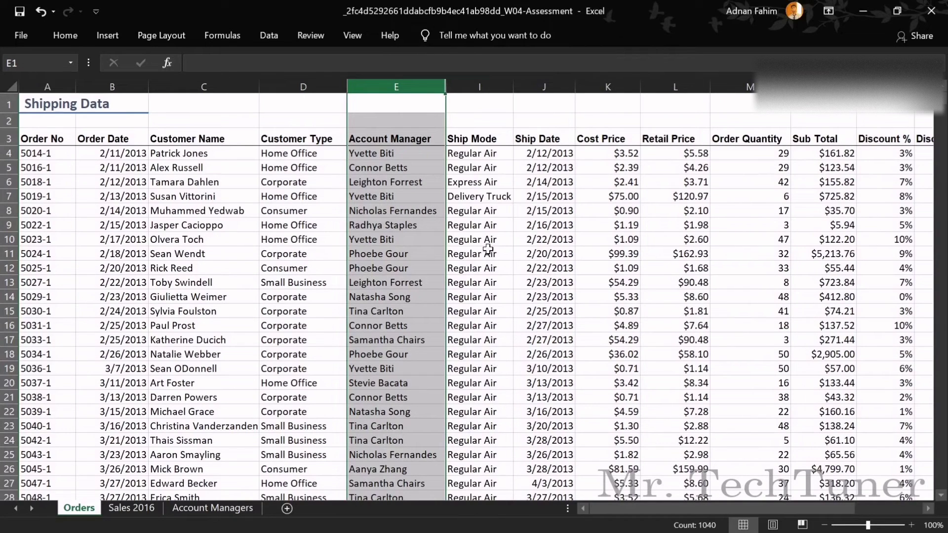
pyautogui.click(451, 96)
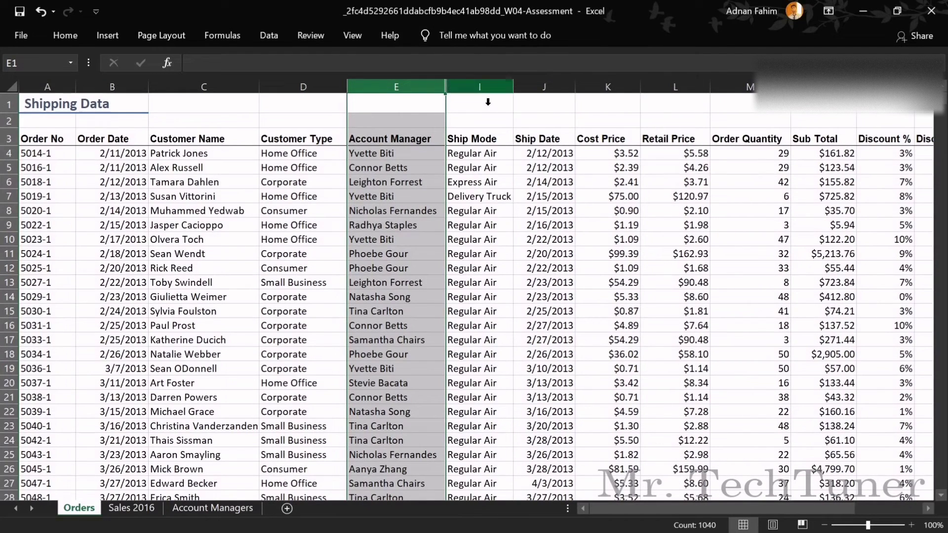
# - Unhide the hidden Product Category and Product Name columns
pyautogui.click(484, 99)
pyautogui.click(449, 91)
pyautogui.rightClick(447, 90)
pyautogui.click(488, 310)
pyautogui.click(450, 96)
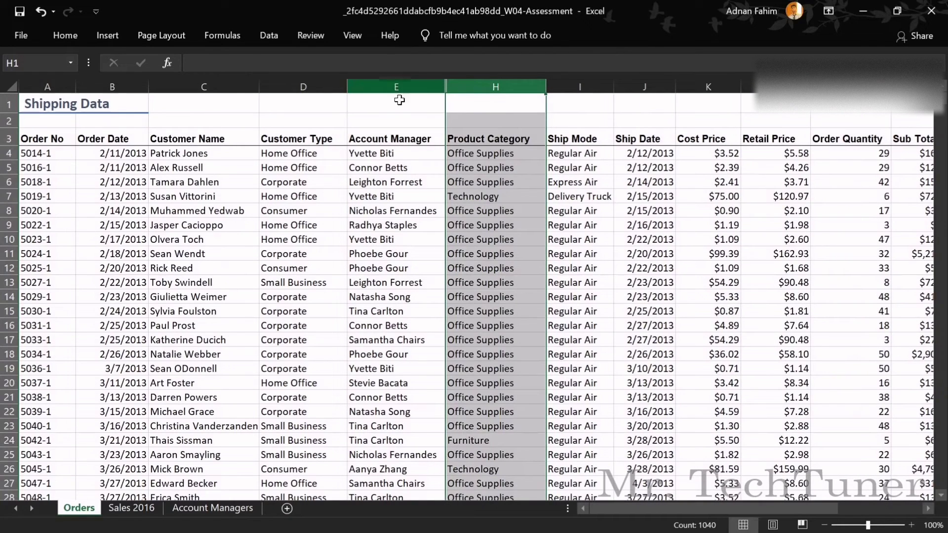
pyautogui.rightClick(453, 93)
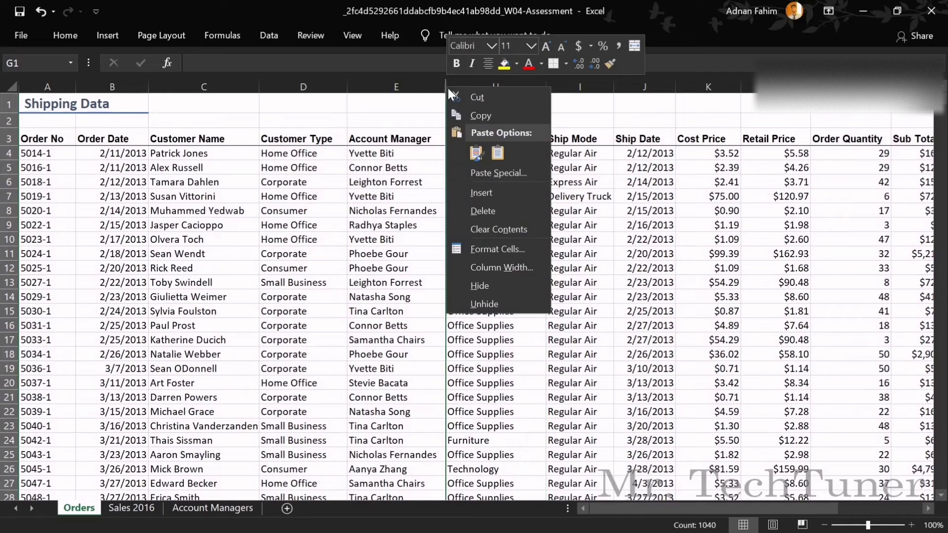
pyautogui.click(466, 310)
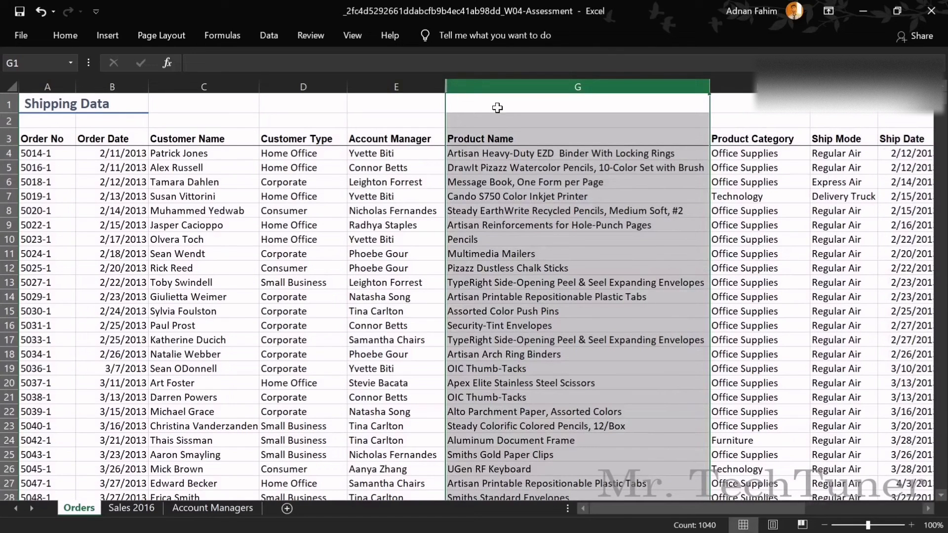
# - Unhide the Order Priority column and select row 7, showing High priority for 5019-1
pyautogui.rightClick(447, 93)
pyautogui.press('Escape')
pyautogui.click(474, 95)
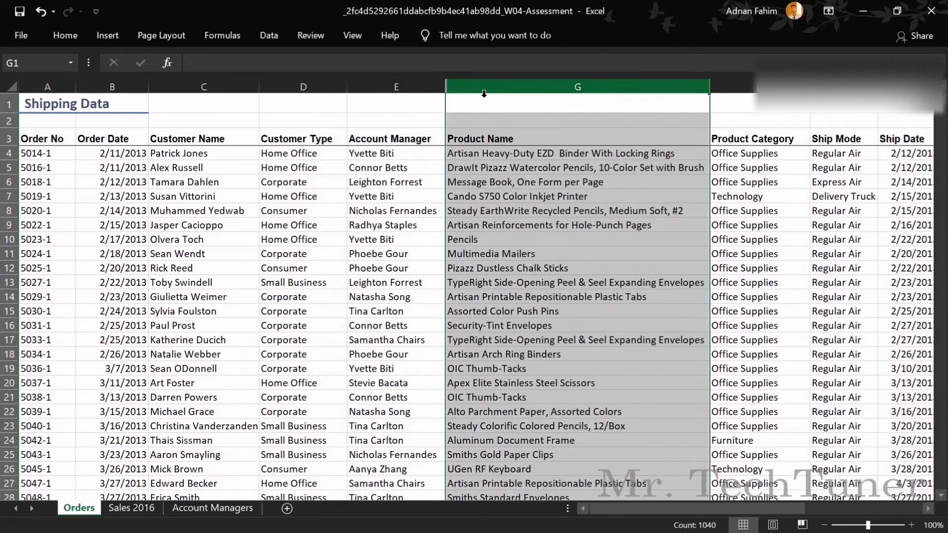
pyautogui.click(453, 90)
pyautogui.rightClick(453, 91)
pyautogui.click(467, 302)
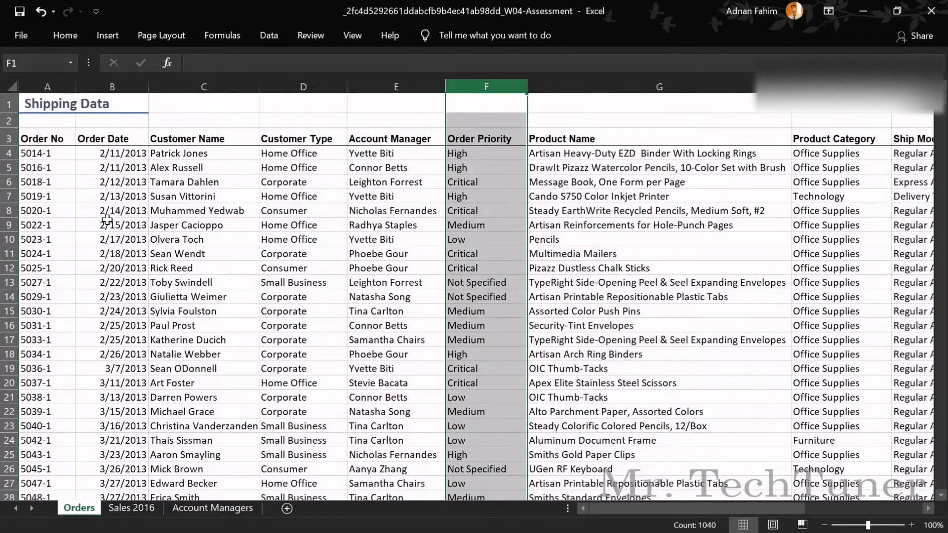
pyautogui.click(10, 196)
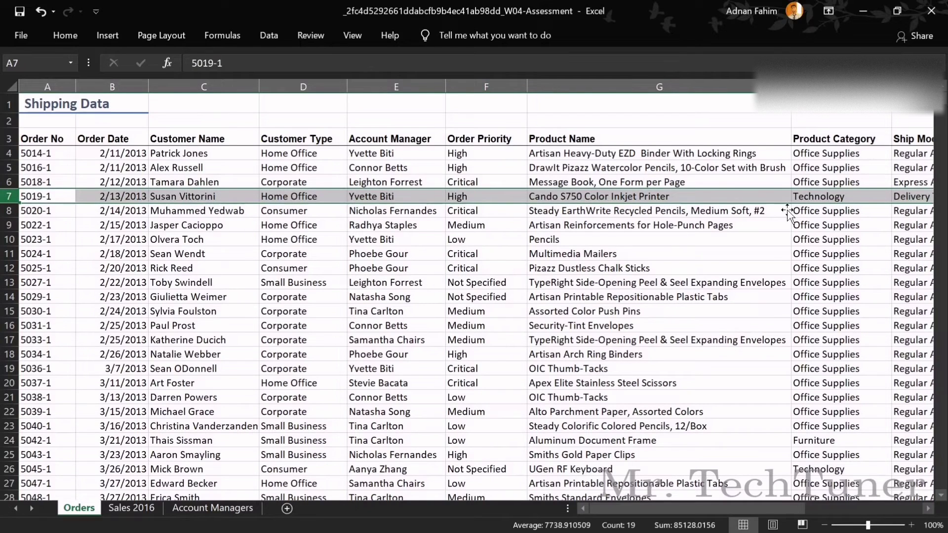
# - Check row 7's Technology category, then copy order number 5024-1 from question 4
pyautogui.click(824, 203)
pyautogui.hotkey('alt', 'Tab')
pyautogui.scroll(-5, 275, 322)
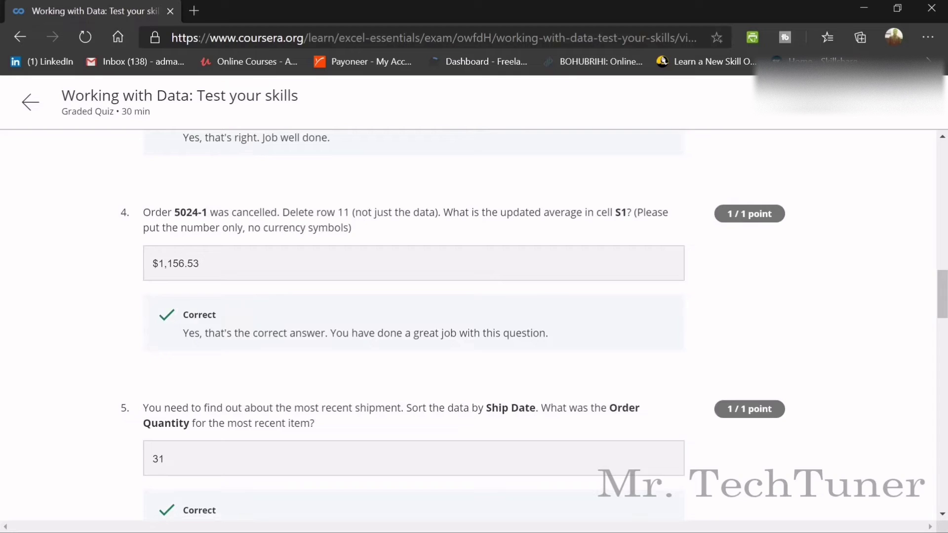
pyautogui.moveTo(208, 213); pyautogui.dragTo(174, 213)
pyautogui.hotkey('ctrl', 'c')
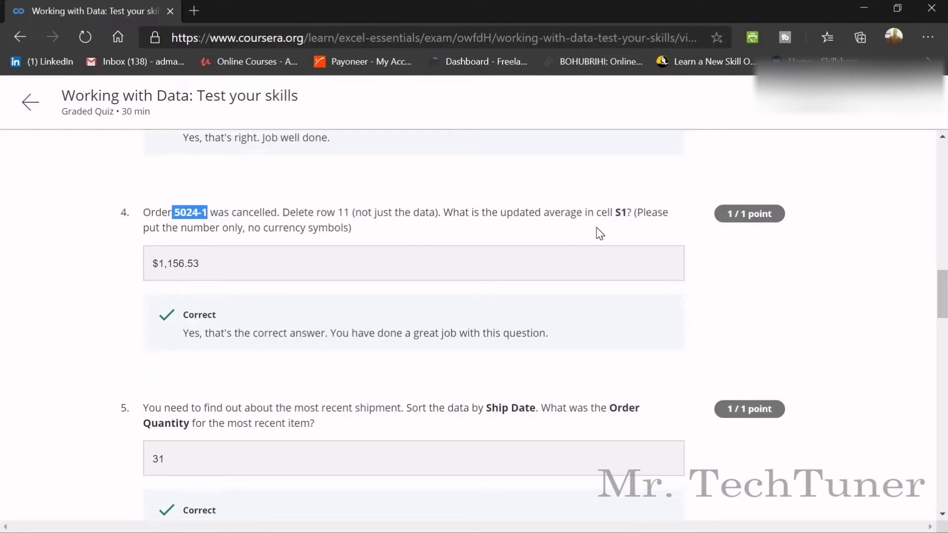
pyautogui.hotkey('alt', 'Tab')
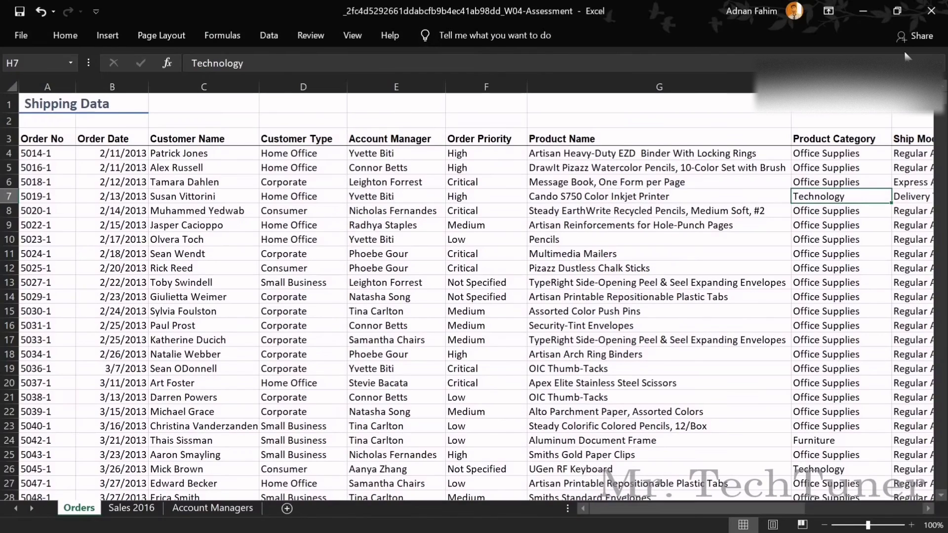
# - Search for the pasted order 5024-1 in Find, get no match, and clear it
pyautogui.click(64, 34)
pyautogui.click(887, 74)
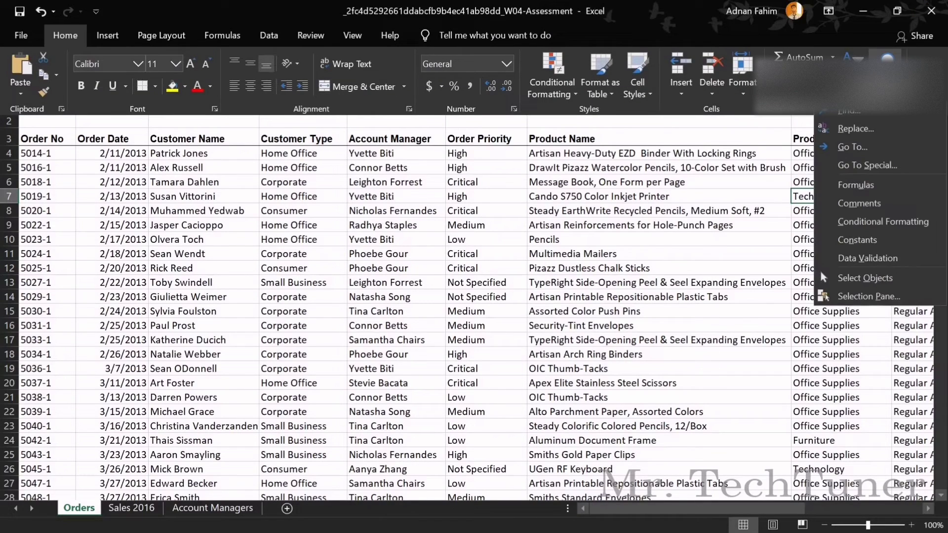
pyautogui.click(833, 115)
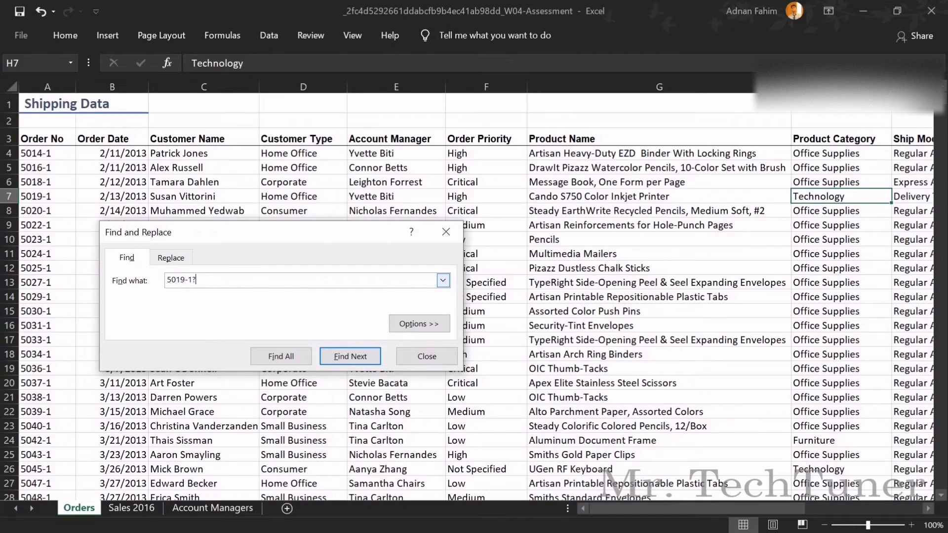
pyautogui.hotkey('alt', 'Tab')
pyautogui.hotkey('alt', 'Tab')
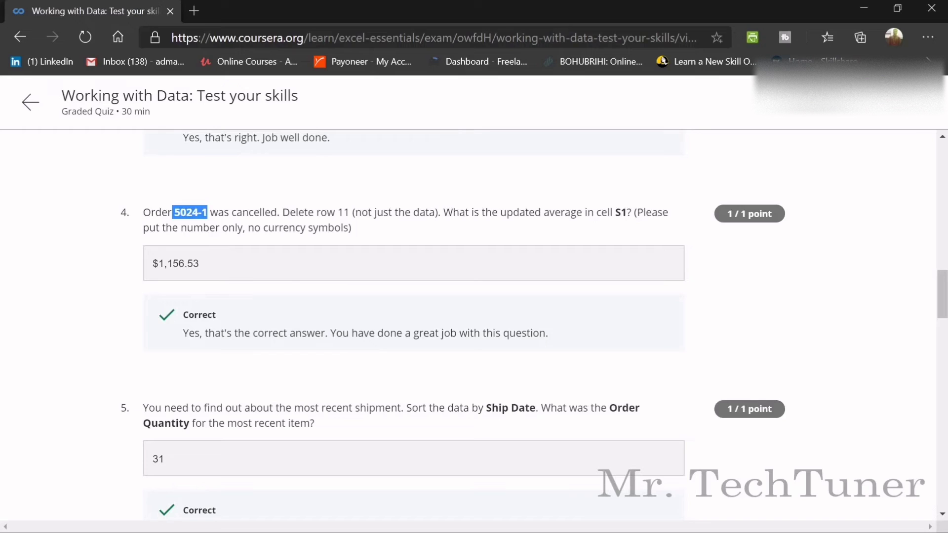
pyautogui.hotkey('alt', 'Tab')
pyautogui.hotkey('ctrl', 'v')
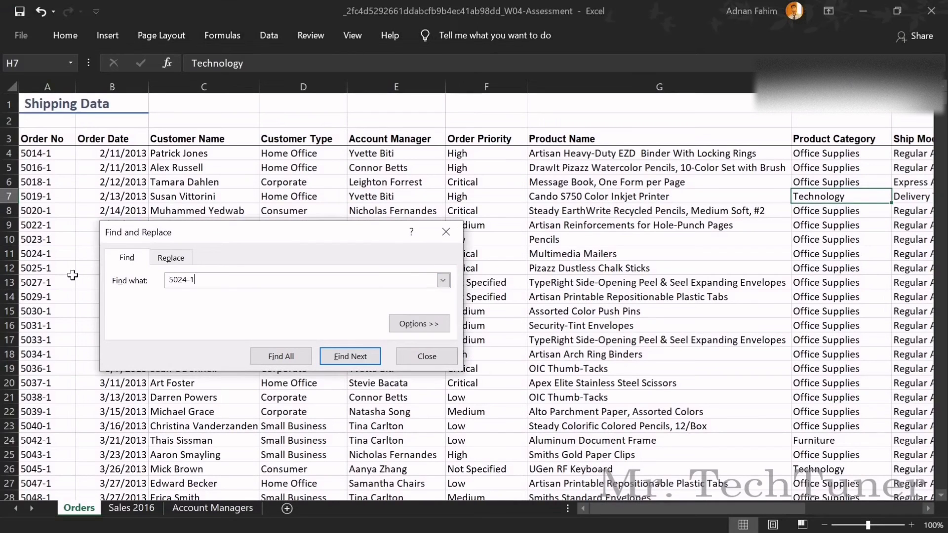
pyautogui.press('Return')
pyautogui.click(476, 311)
pyautogui.hotkey('ctrl', 'a')
pyautogui.press('BackSpace')
pyautogui.click(427, 363)
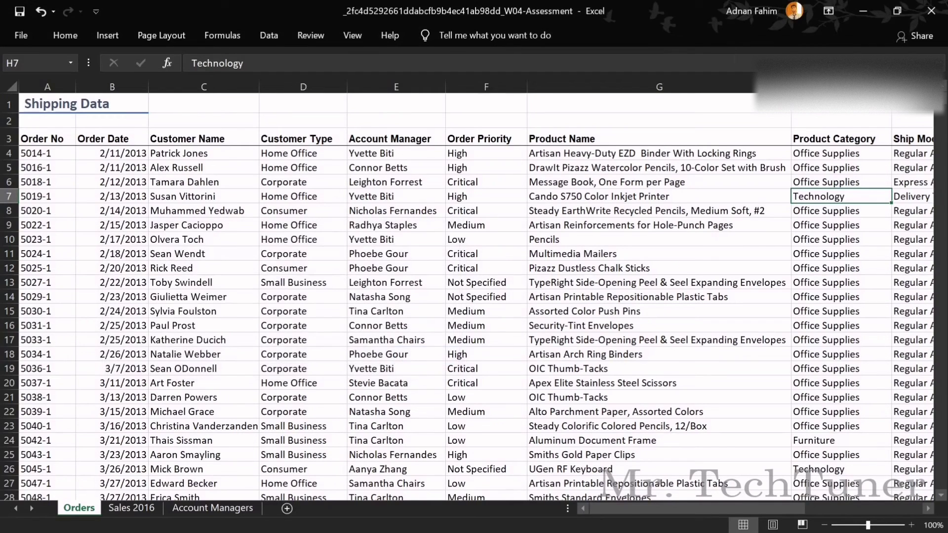
# - Search again for order 5024-1, dismissing the not-found message
pyautogui.click(66, 35)
pyautogui.click(887, 74)
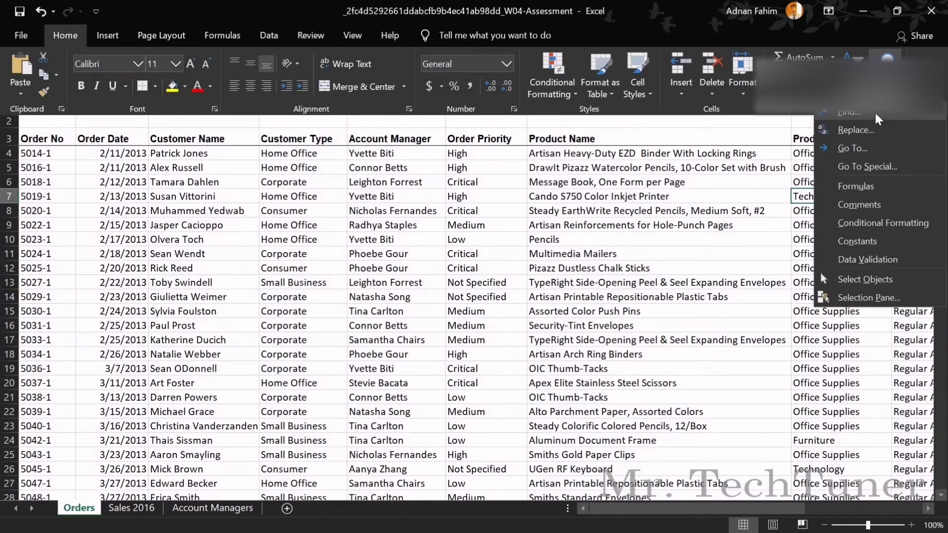
pyautogui.click(869, 117)
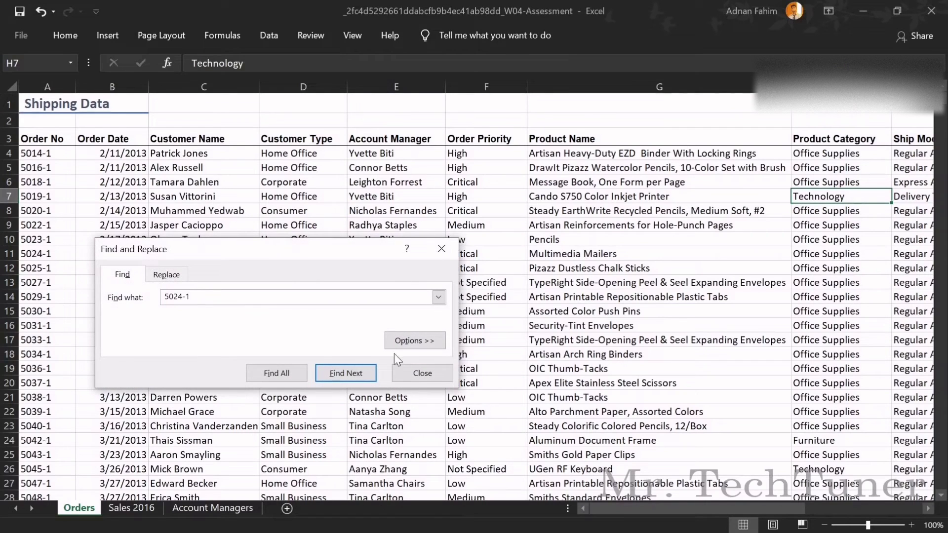
pyautogui.click(344, 371)
pyautogui.click(473, 312)
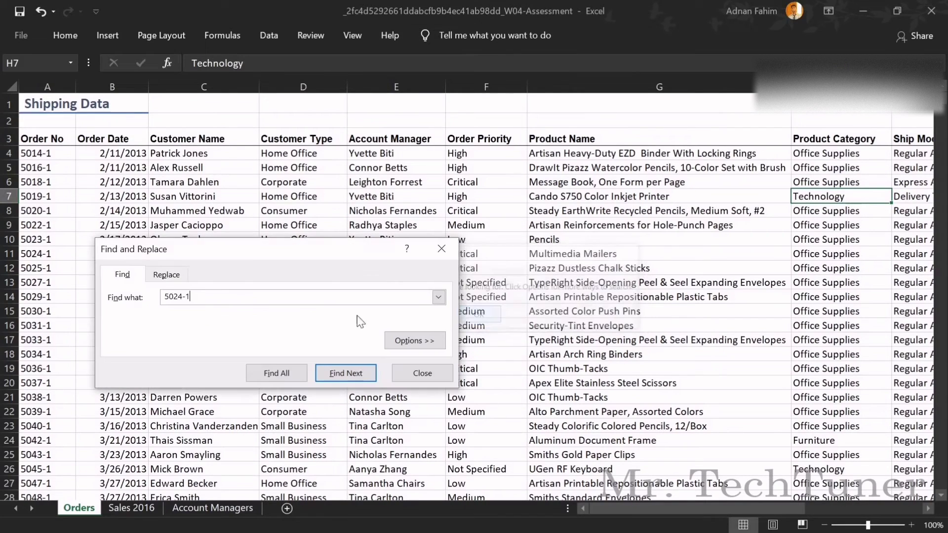
pyautogui.click(407, 378)
# - Delete the entire row 11 holding cancelled order 5024-1
pyautogui.click(10, 254)
pyautogui.rightClick(10, 254)
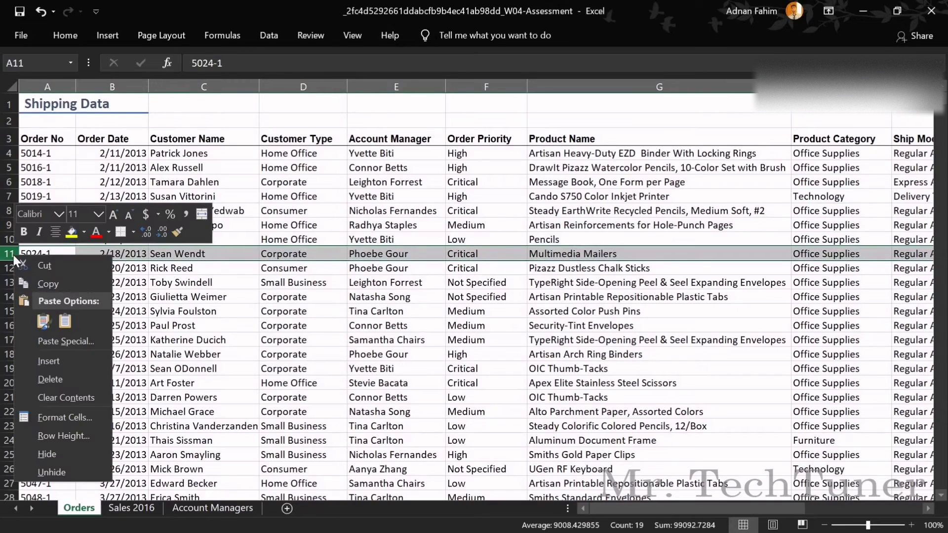
pyautogui.click(61, 383)
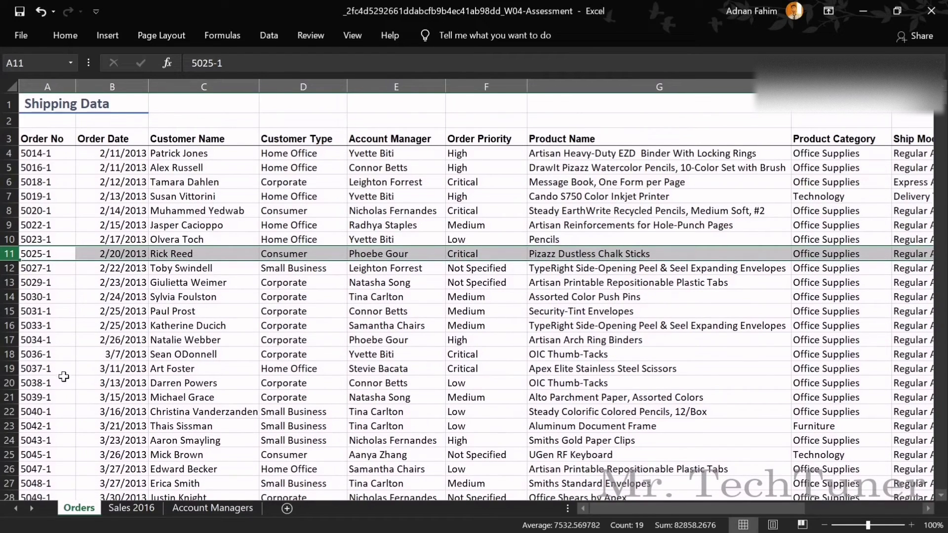
pyautogui.hotkey('alt', 'Tab')
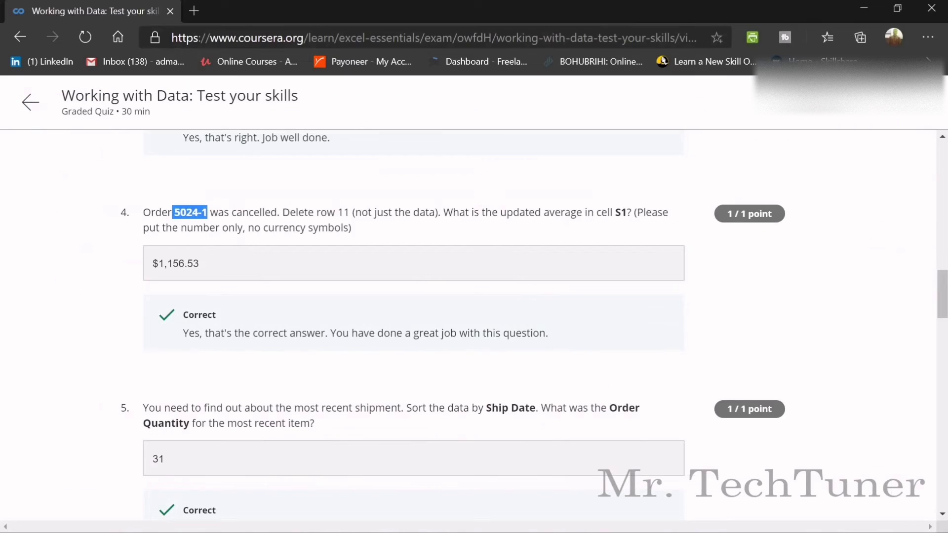
pyautogui.hotkey('alt', 'Tab')
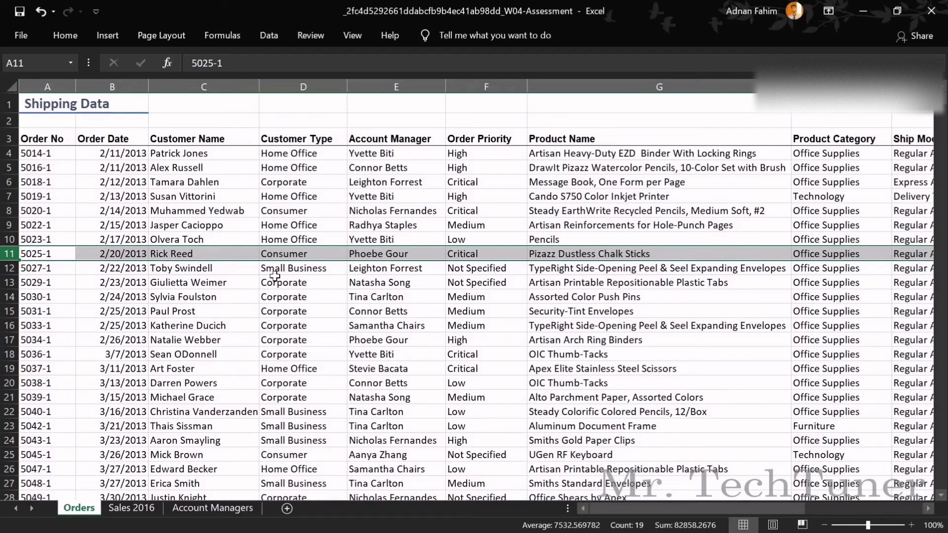
# - Read the recalculated average in S1 and return to the quiz
pyautogui.moveTo(790, 509); pyautogui.dragTo(944, 505)
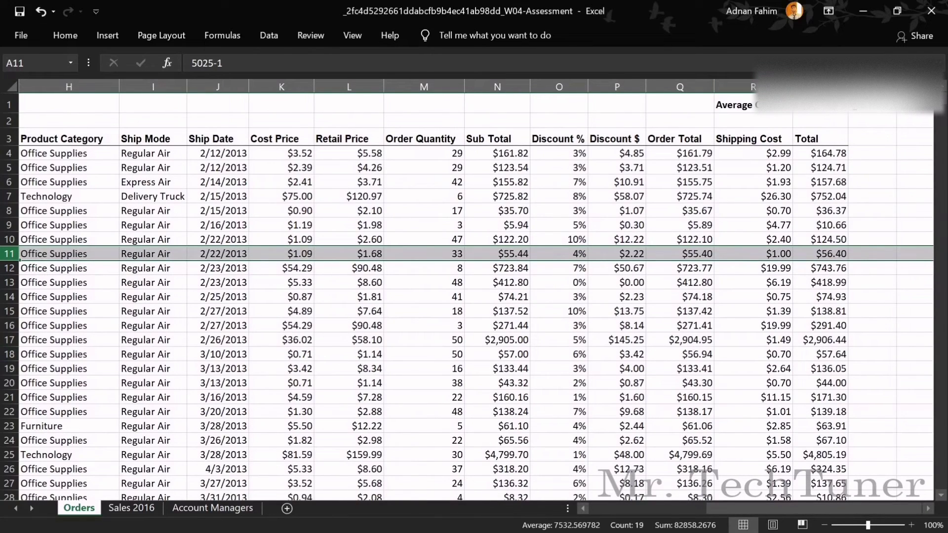
pyautogui.click(829, 111)
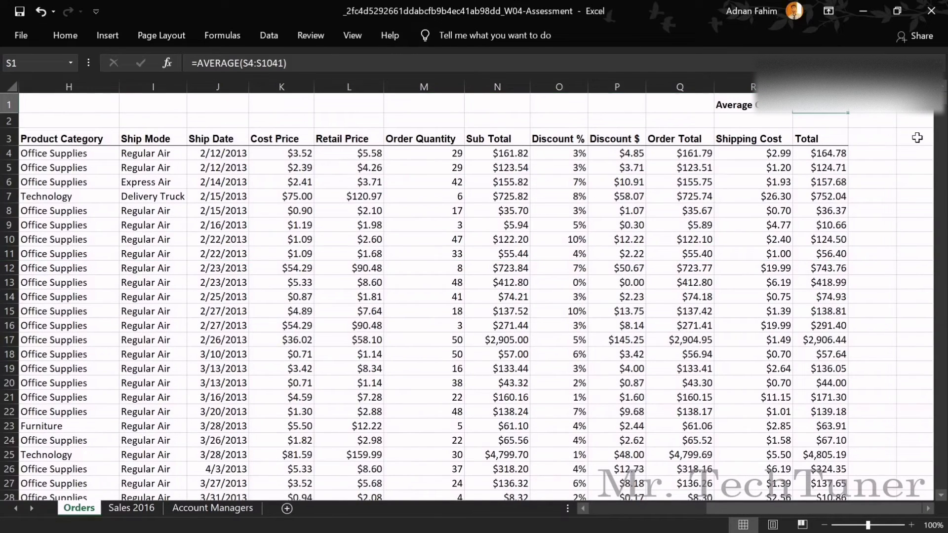
pyautogui.press('alt')
pyautogui.hotkey('alt', 'Tab')
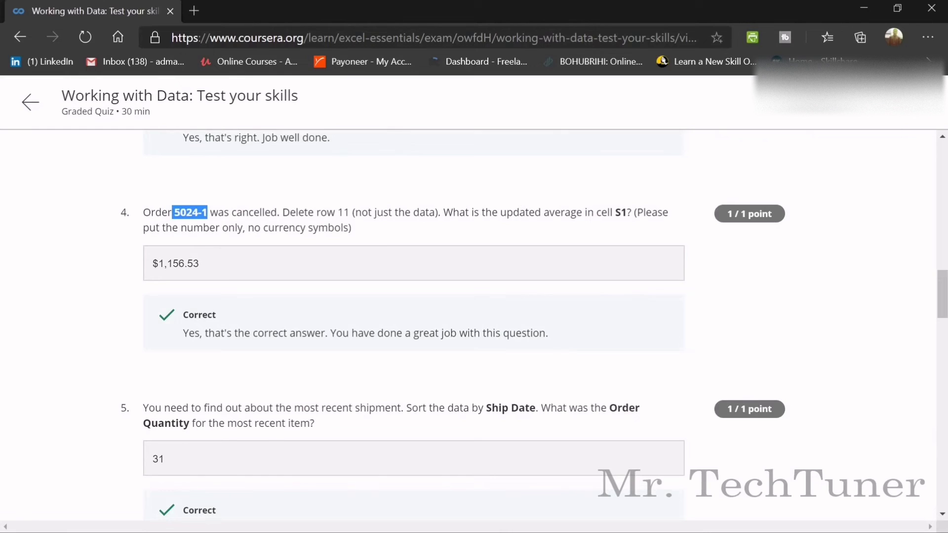
pyautogui.hotkey('alt', 'Tab')
pyautogui.hotkey('alt', 'Tab')
# - Select the Ship Date header J3 and turn on filtering for the header row
pyautogui.scroll(-5, 301, 326)
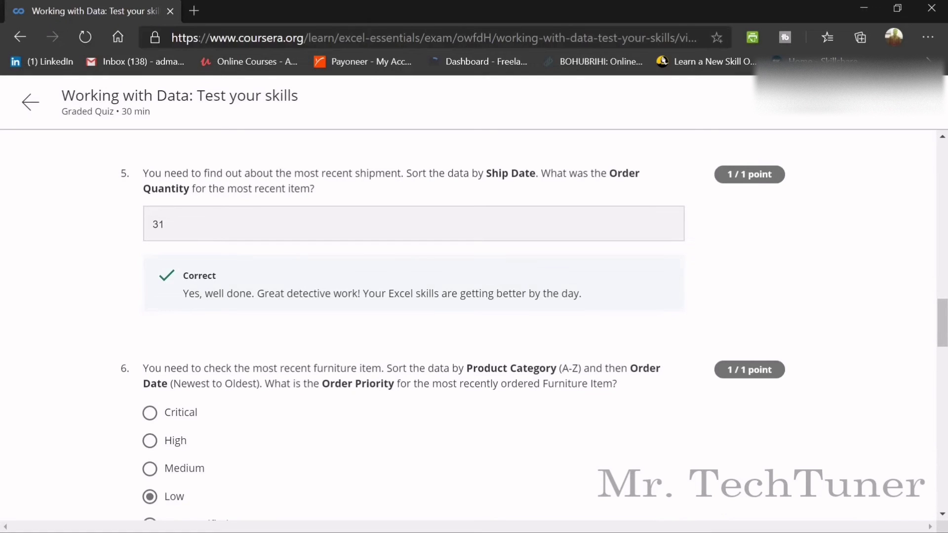
pyautogui.hotkey('alt', 'Tab')
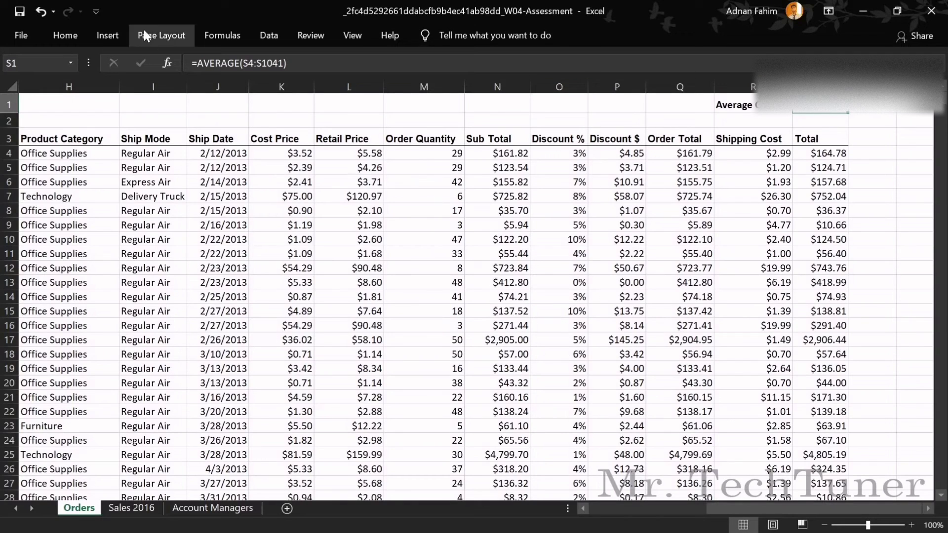
pyautogui.click(65, 35)
pyautogui.click(853, 74)
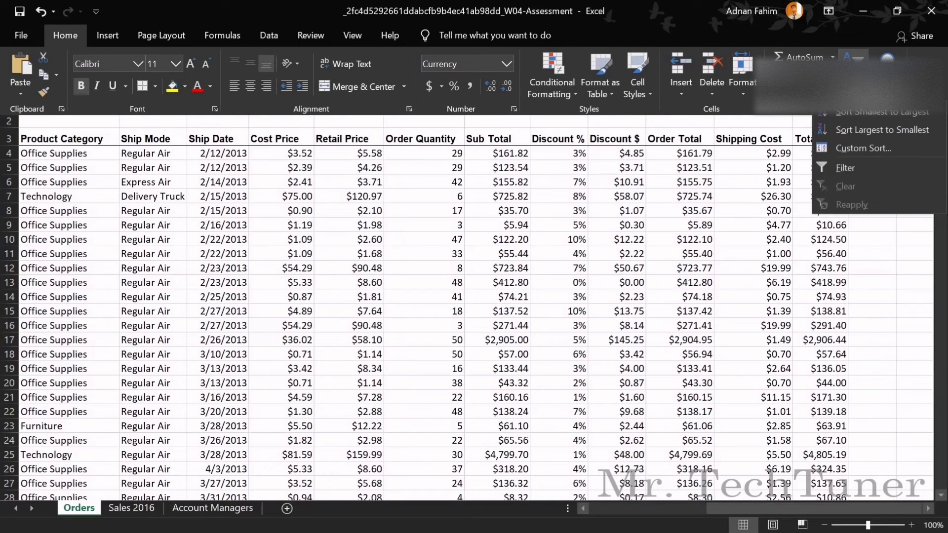
pyautogui.click(219, 138)
pyautogui.click(219, 139)
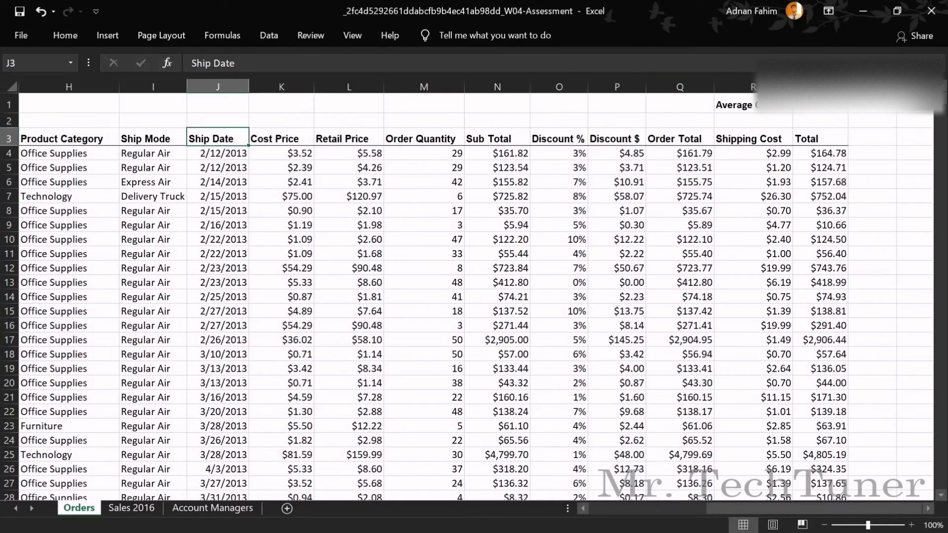
pyautogui.click(62, 35)
pyautogui.click(853, 74)
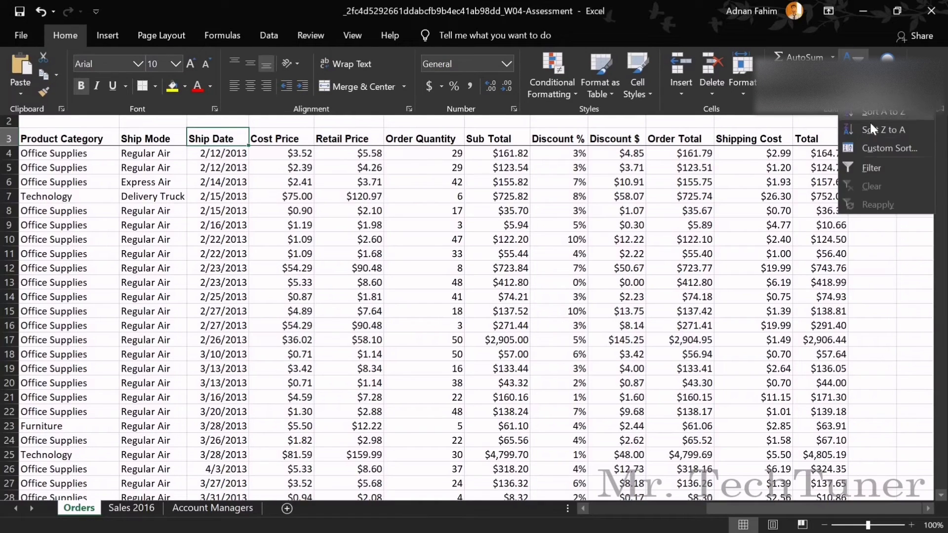
pyautogui.click(871, 168)
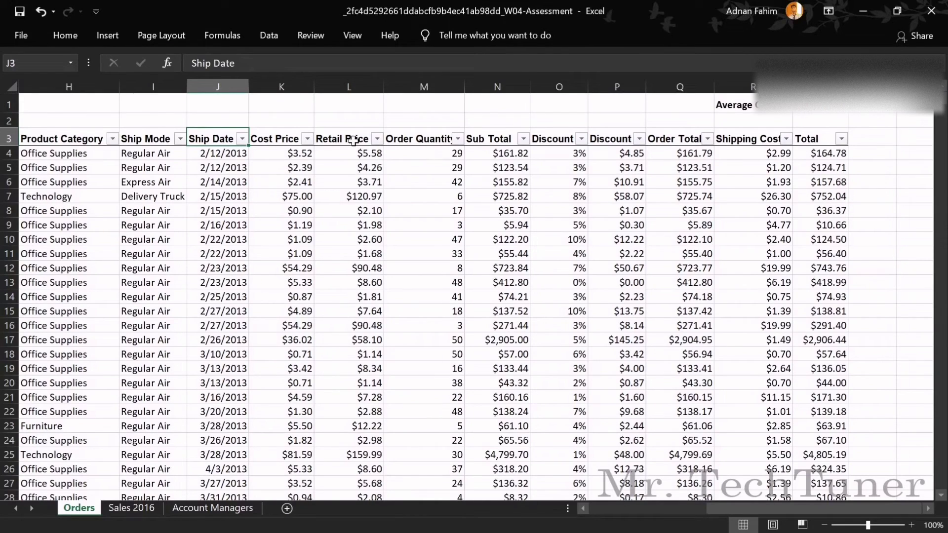
# - Dismiss the Ship Date filter, recheck question 5's wording, and turn filtering off
pyautogui.click(243, 139)
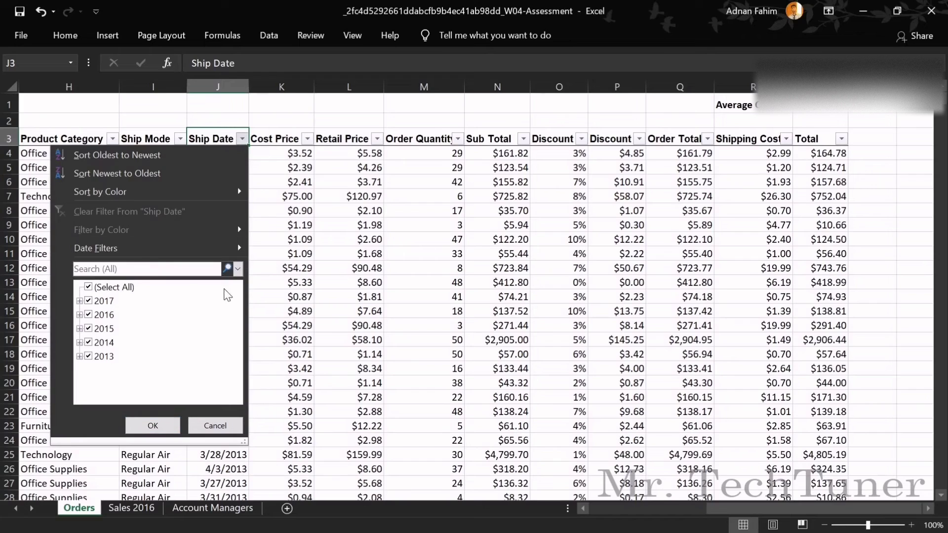
pyautogui.moveTo(236, 248)
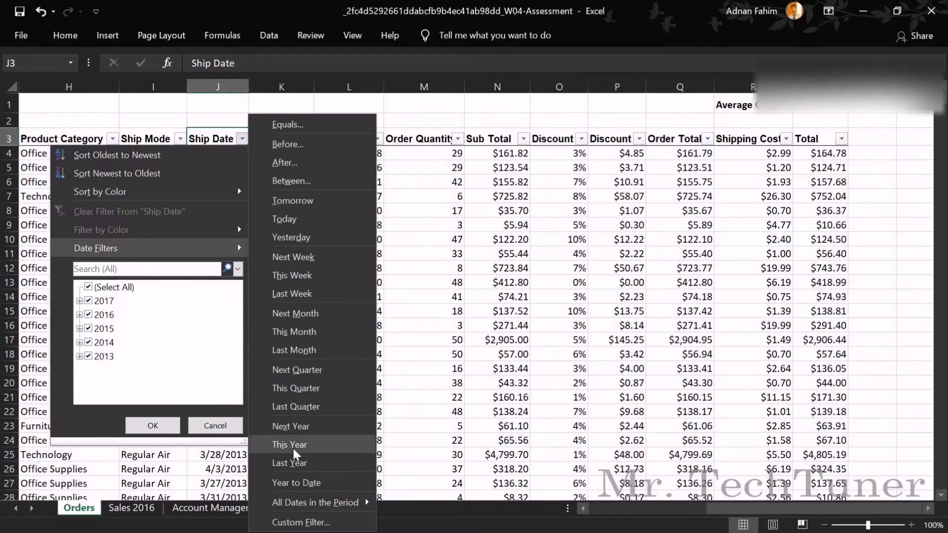
pyautogui.click(215, 425)
pyautogui.hotkey('alt', 'Tab')
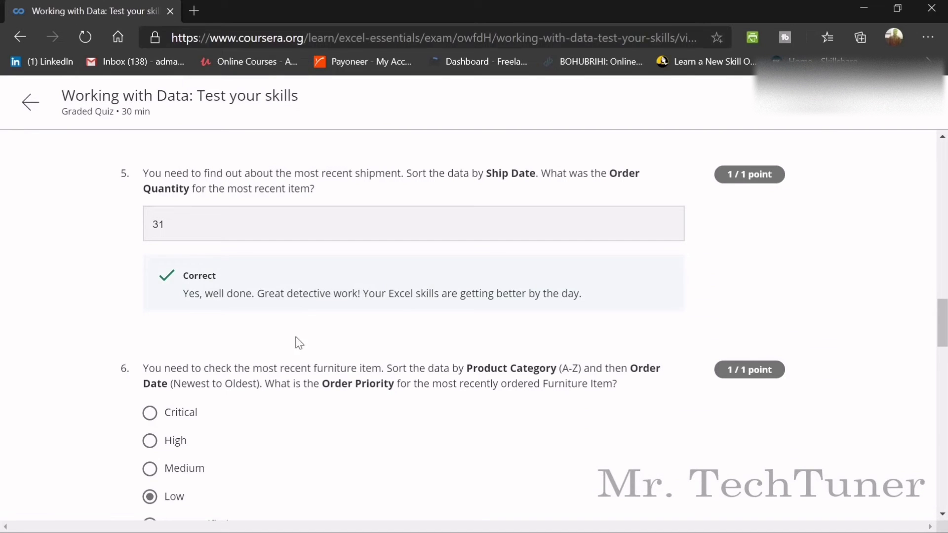
pyautogui.moveTo(486, 173); pyautogui.dragTo(573, 173)
pyautogui.hotkey('alt', 'Tab')
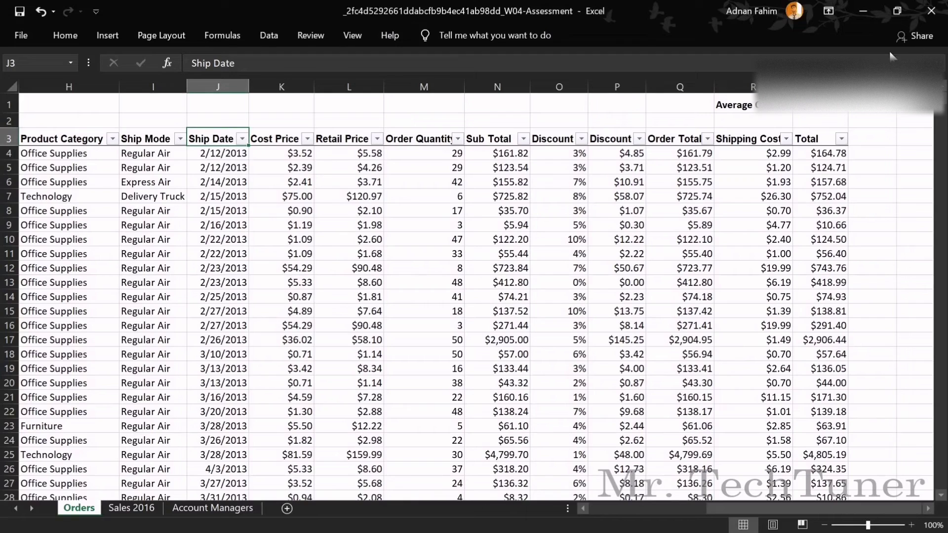
pyautogui.click(65, 35)
pyautogui.click(854, 69)
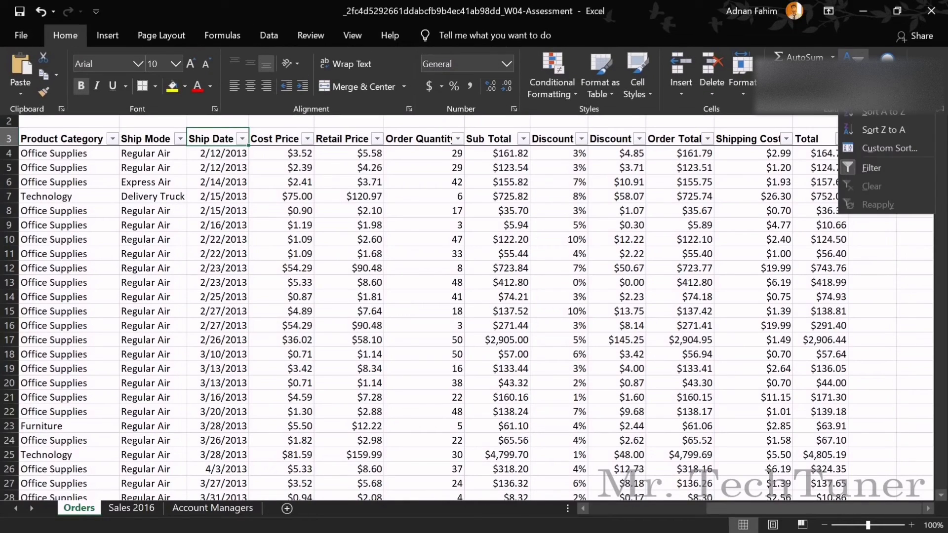
pyautogui.click(843, 166)
# - Custom-sort by Ship Date newest to oldest; top row reads 2/8/2017 with Order Quantity 31
pyautogui.click(66, 35)
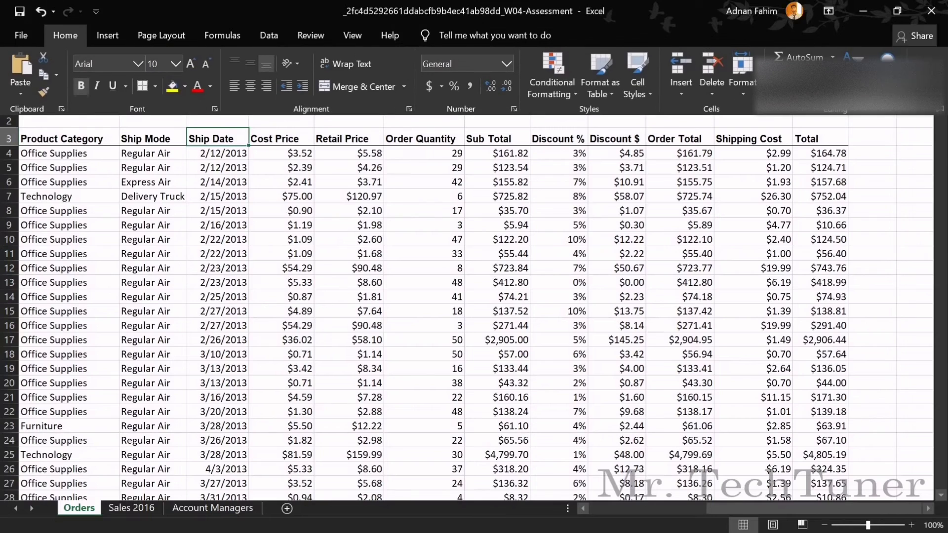
pyautogui.click(854, 70)
pyautogui.click(880, 148)
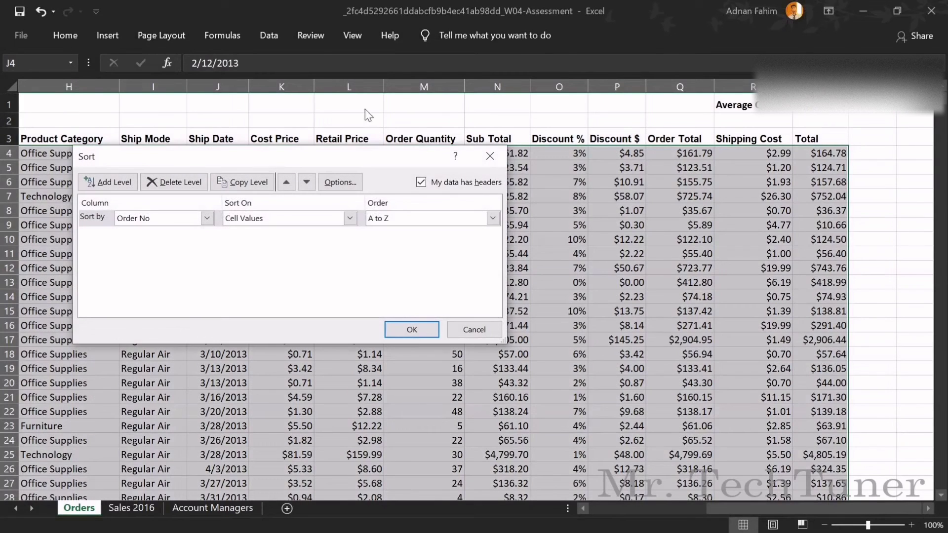
pyautogui.click(207, 224)
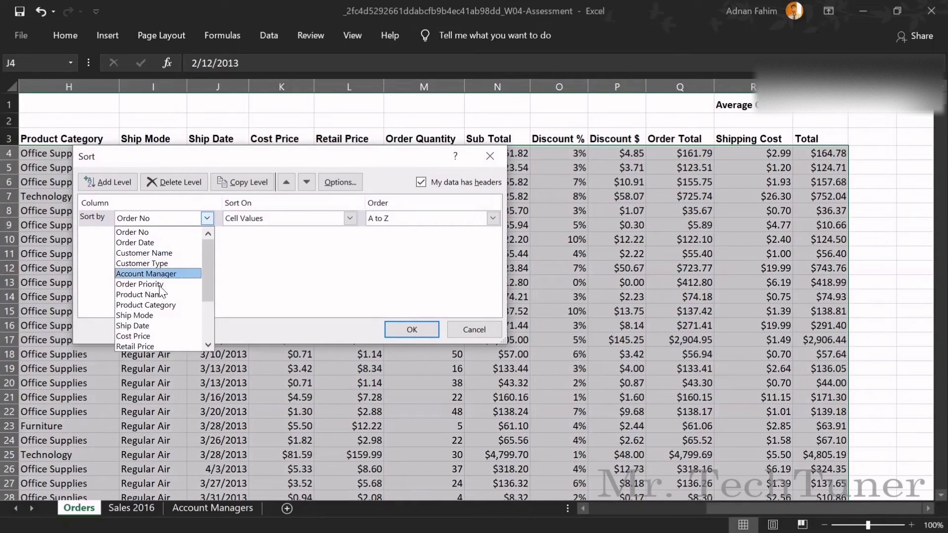
pyautogui.click(163, 316)
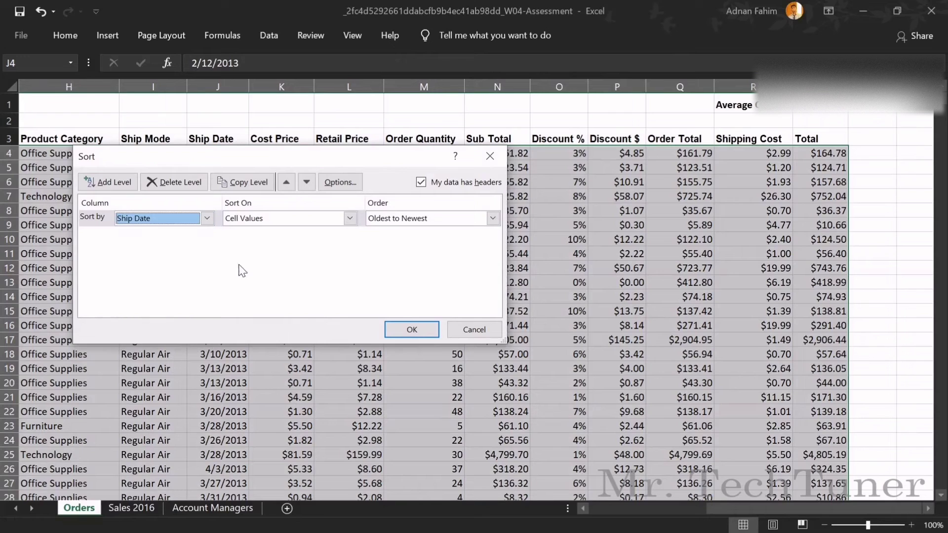
pyautogui.click(492, 219)
pyautogui.click(437, 245)
pyautogui.click(412, 328)
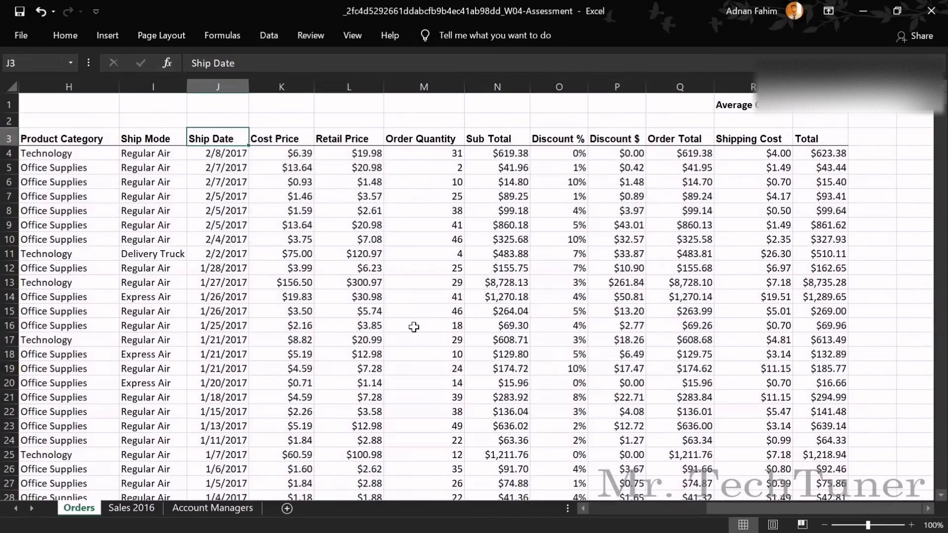
pyautogui.click(235, 156)
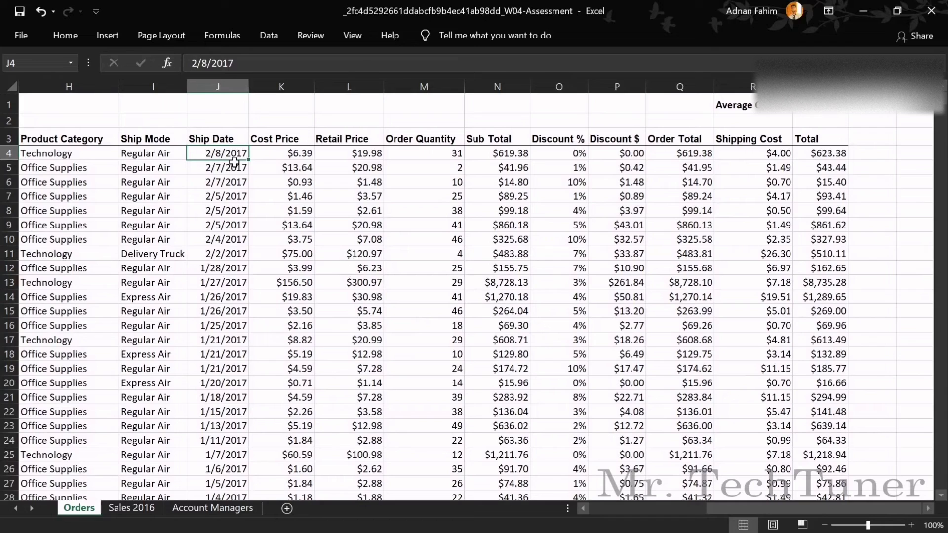
pyautogui.click(452, 159)
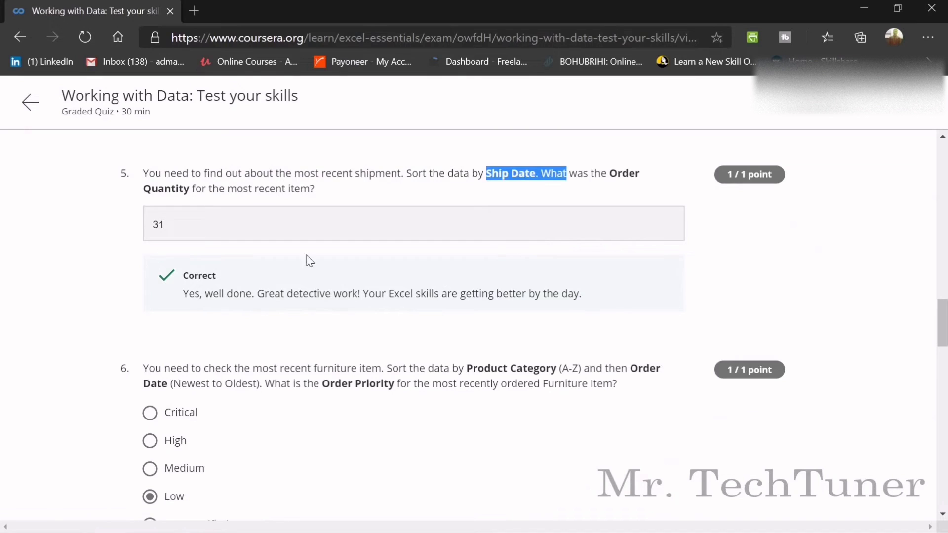
pyautogui.scroll(-2, 199, 227)
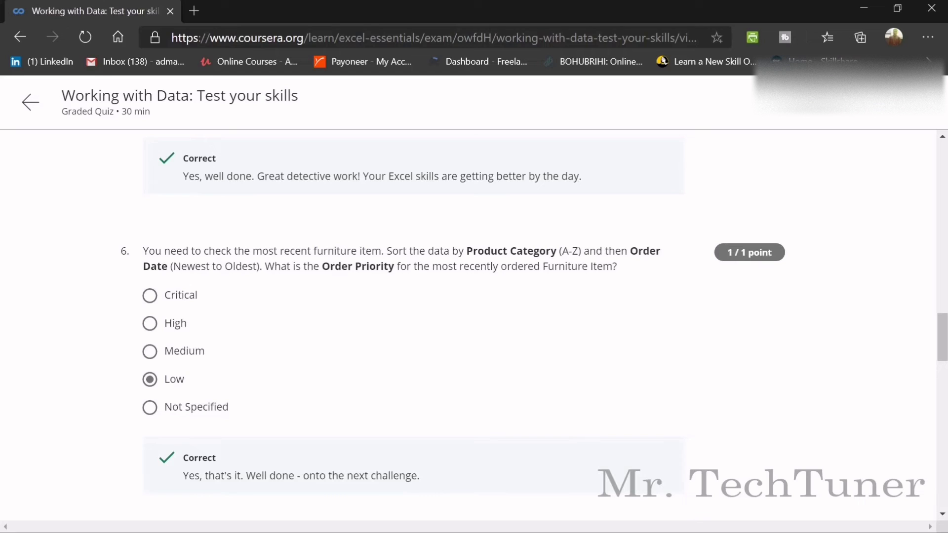
# - Reread question 6's Product Category instruction and remove the header filters again
pyautogui.moveTo(434, 251); pyautogui.dragTo(572, 251)
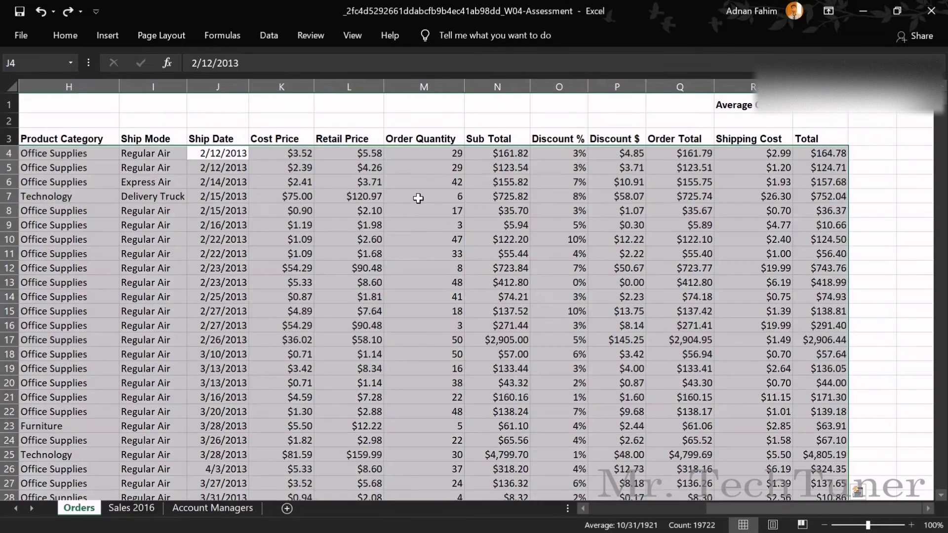
pyautogui.press('Up')
pyautogui.hotkey('ctrl', 'shift', 'l')
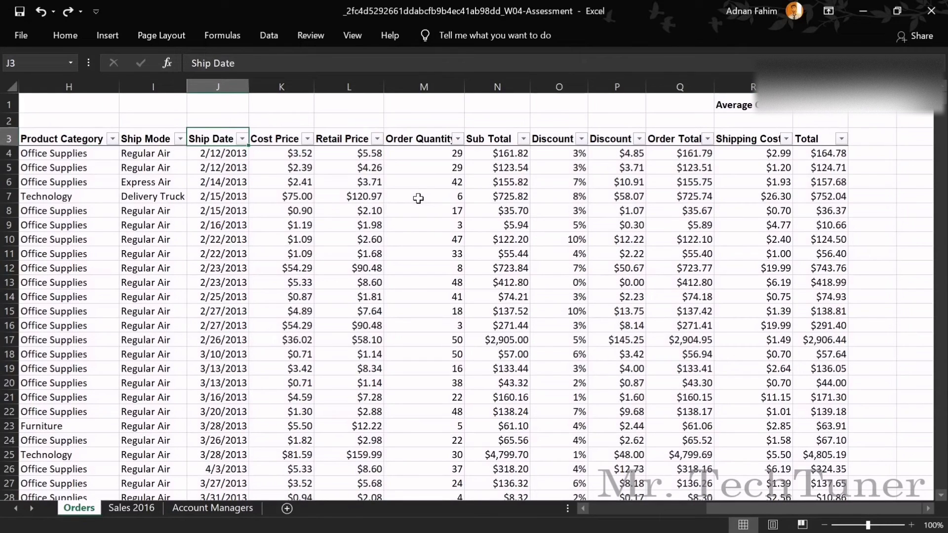
pyautogui.hotkey('ctrl', 'shift', 'l')
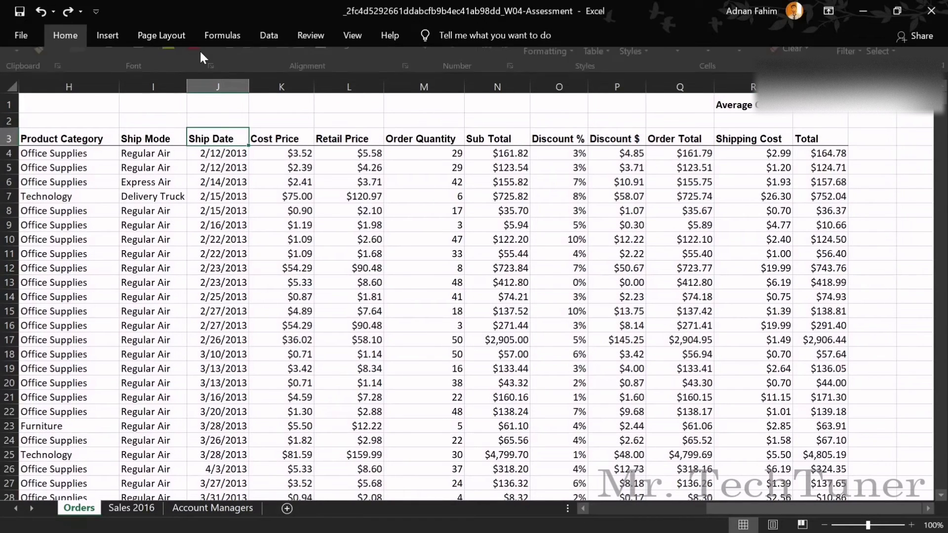
# - In Custom Sort, set the first sort level to Product Category
pyautogui.click(83, 38)
pyautogui.click(849, 79)
pyautogui.click(881, 148)
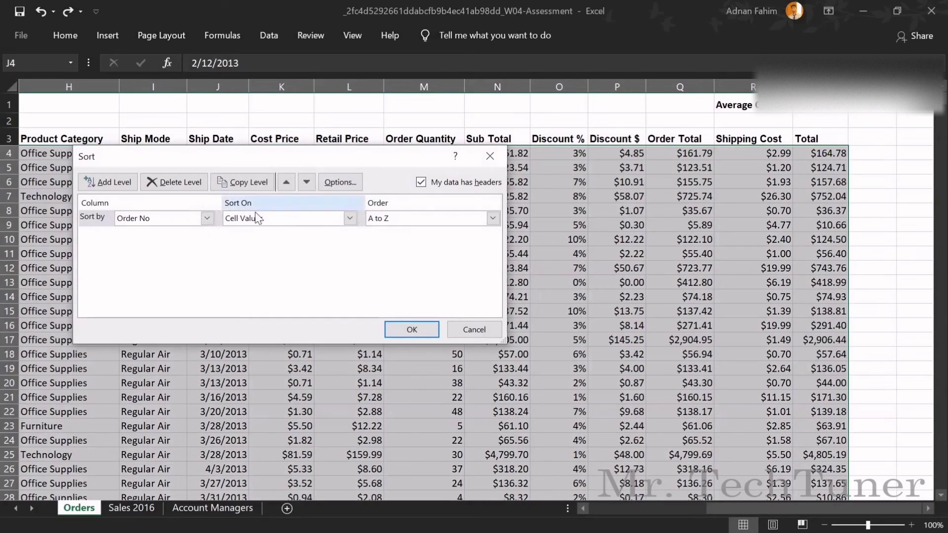
pyautogui.click(207, 218)
pyautogui.click(166, 305)
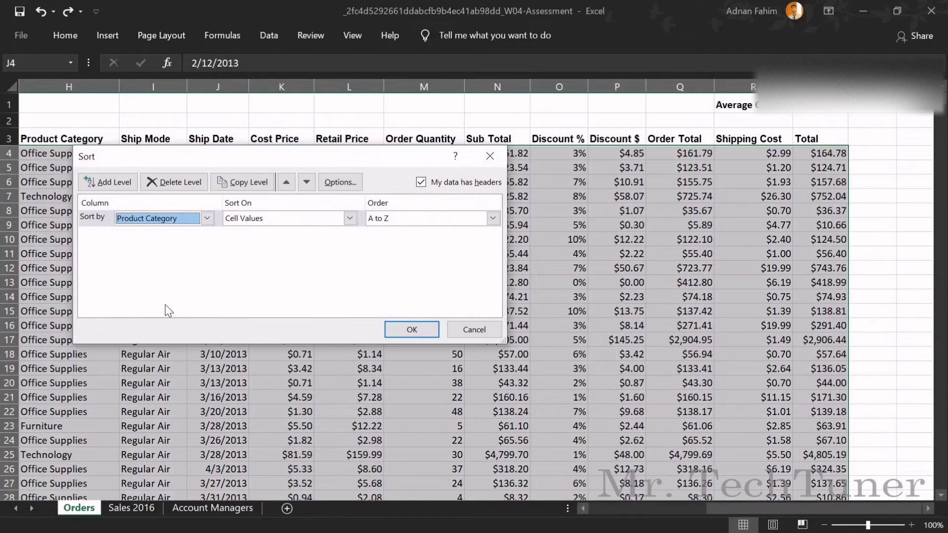
pyautogui.hotkey('alt', 'Tab')
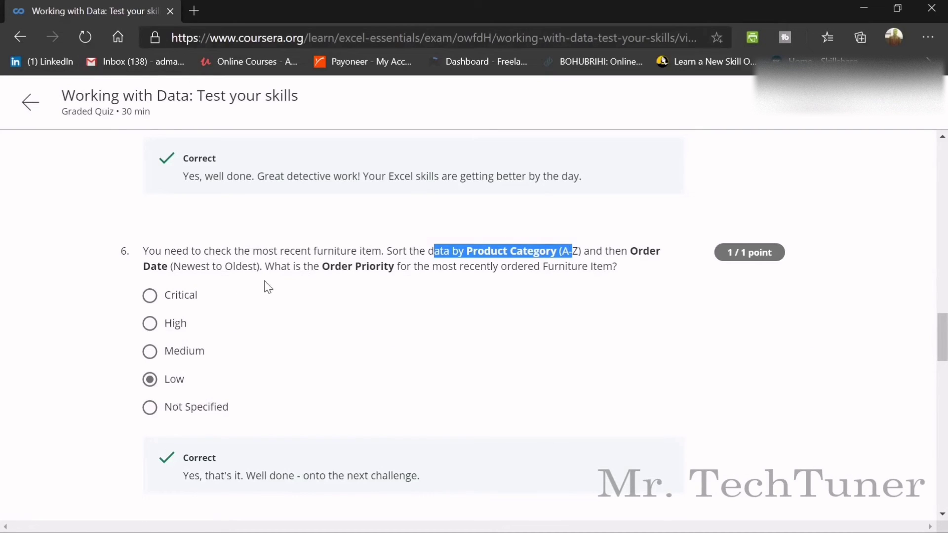
pyautogui.hotkey('alt', 'Tab')
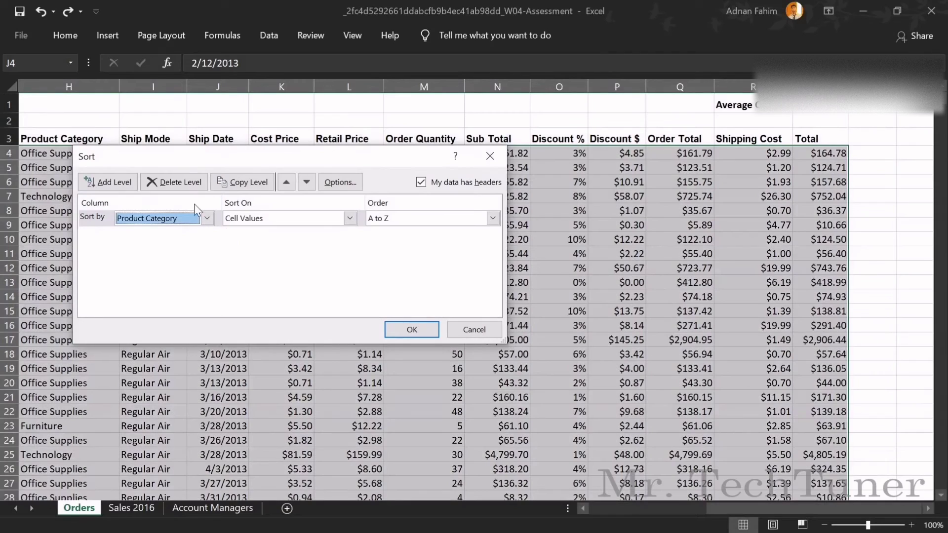
# - Add a second level sorting Order Date newest to oldest and apply the sort
pyautogui.click(114, 181)
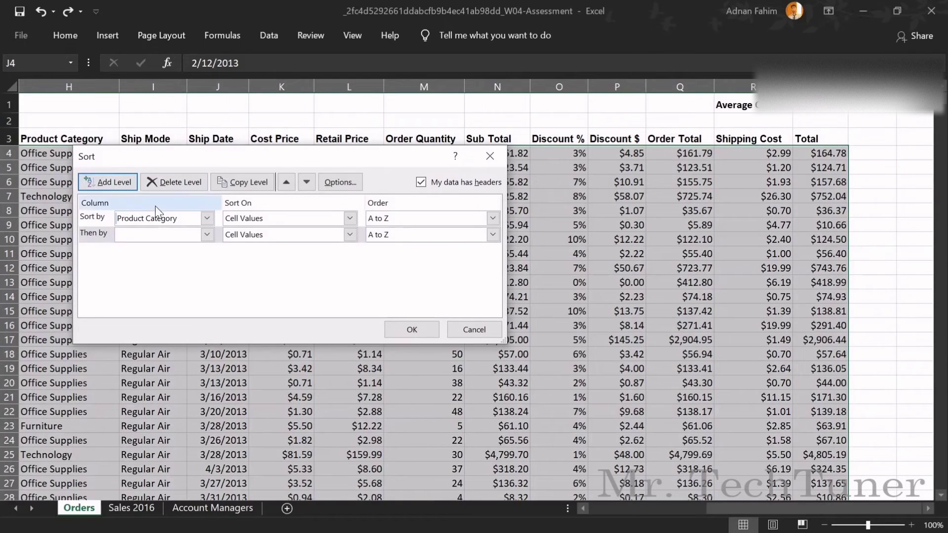
pyautogui.click(207, 234)
pyautogui.click(143, 258)
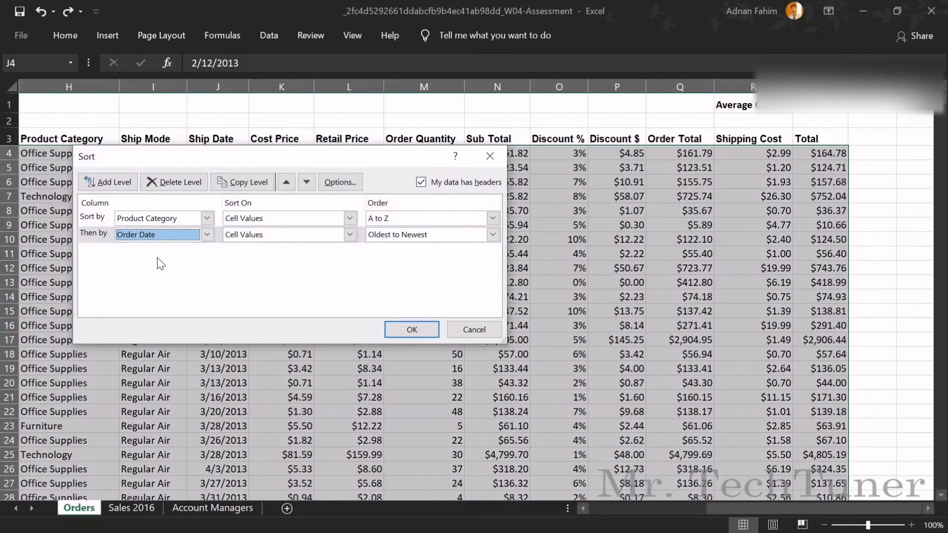
pyautogui.hotkey('alt', 'Tab')
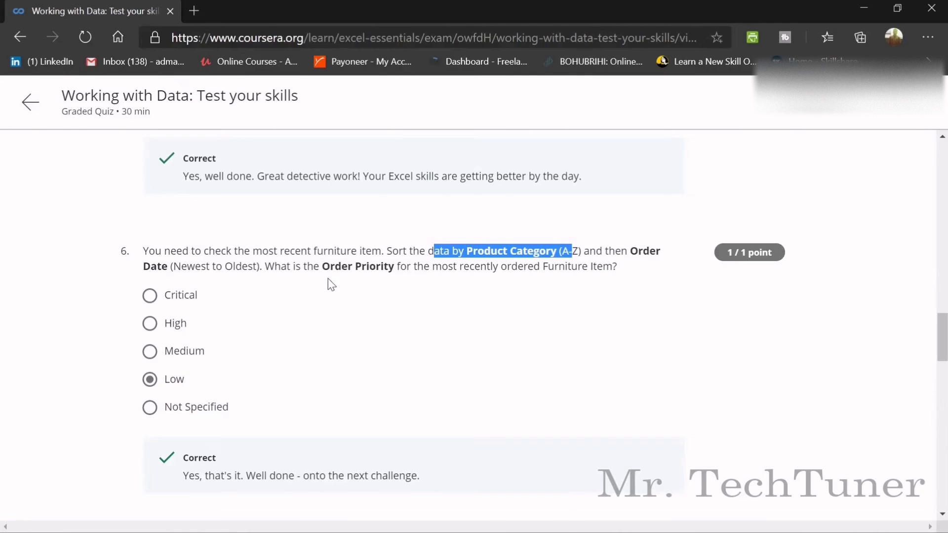
pyautogui.hotkey('alt', 'Tab')
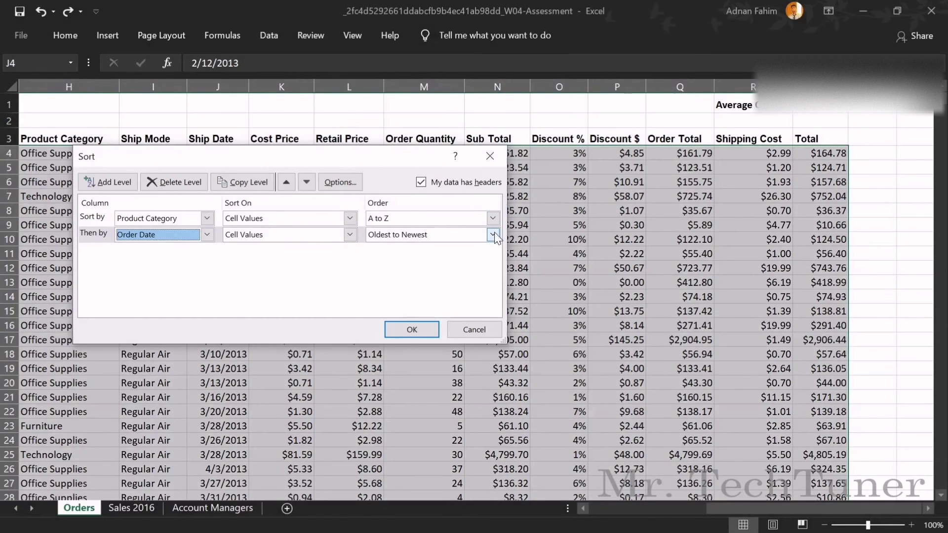
pyautogui.click(493, 235)
pyautogui.click(446, 259)
pyautogui.click(412, 330)
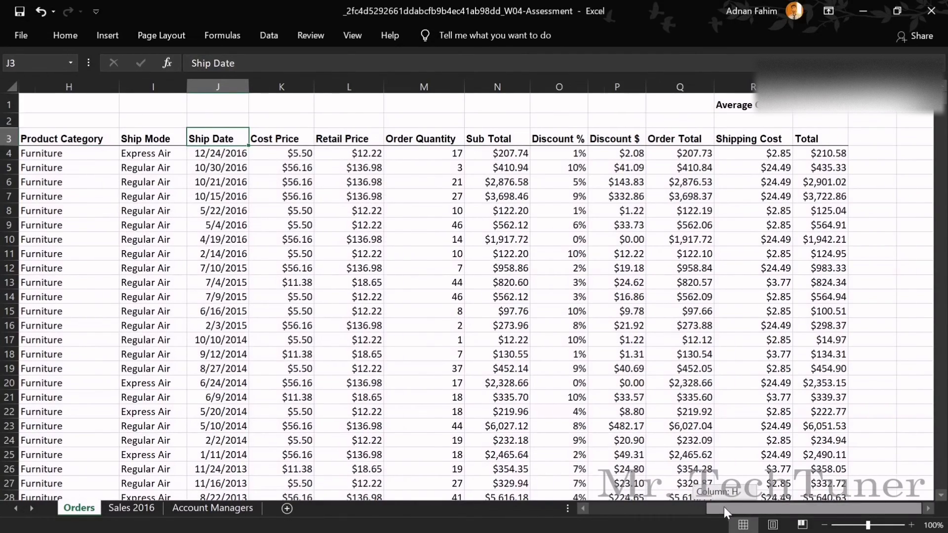
# - Check the latest Furniture order's Order Priority, Low, against question 6 and scroll the quiz on
pyautogui.moveTo(725, 507); pyautogui.dragTo(636, 502)
pyautogui.hotkey('alt', 'Tab')
pyautogui.click(344, 313)
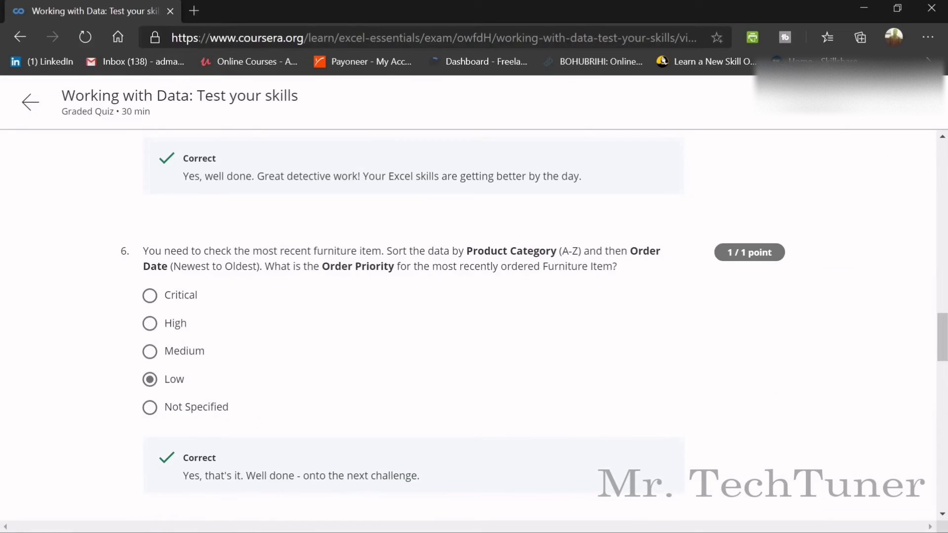
pyautogui.moveTo(341, 267); pyautogui.dragTo(411, 267)
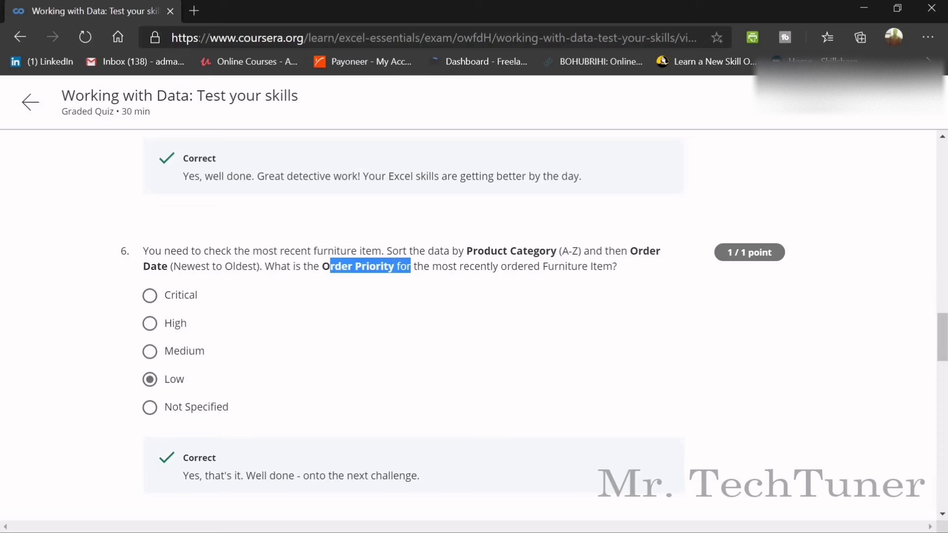
pyautogui.hotkey('alt', 'Tab')
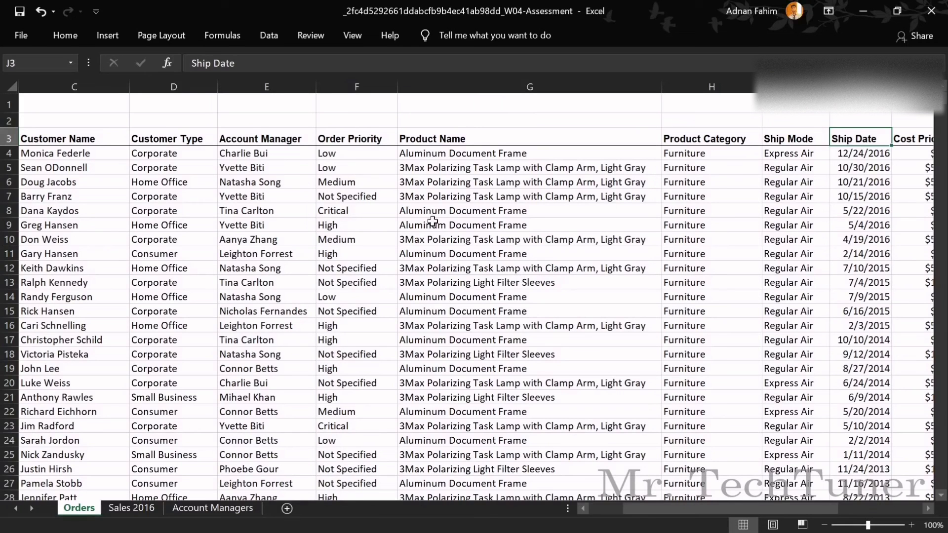
pyautogui.moveTo(677, 508); pyautogui.dragTo(644, 504)
pyautogui.hotkey('alt', 'Tab')
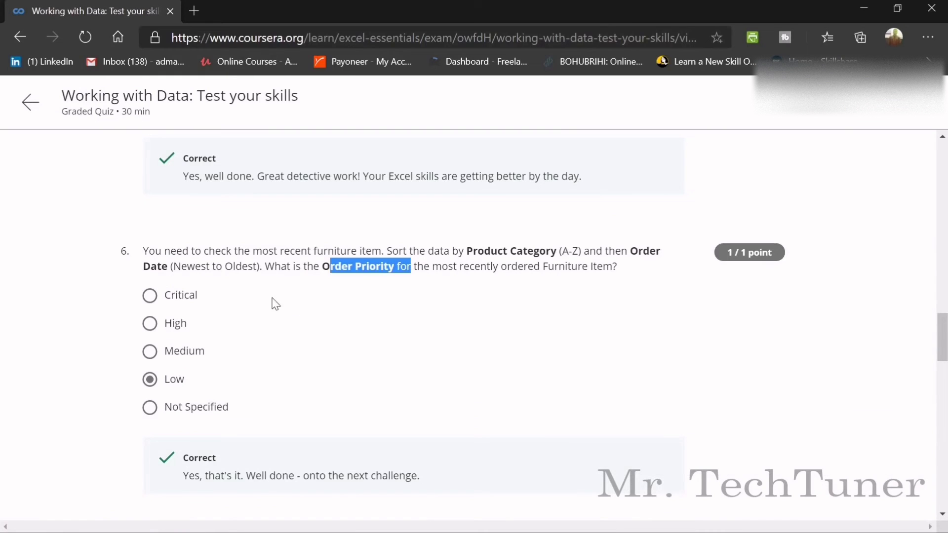
pyautogui.scroll(-6, 244, 394)
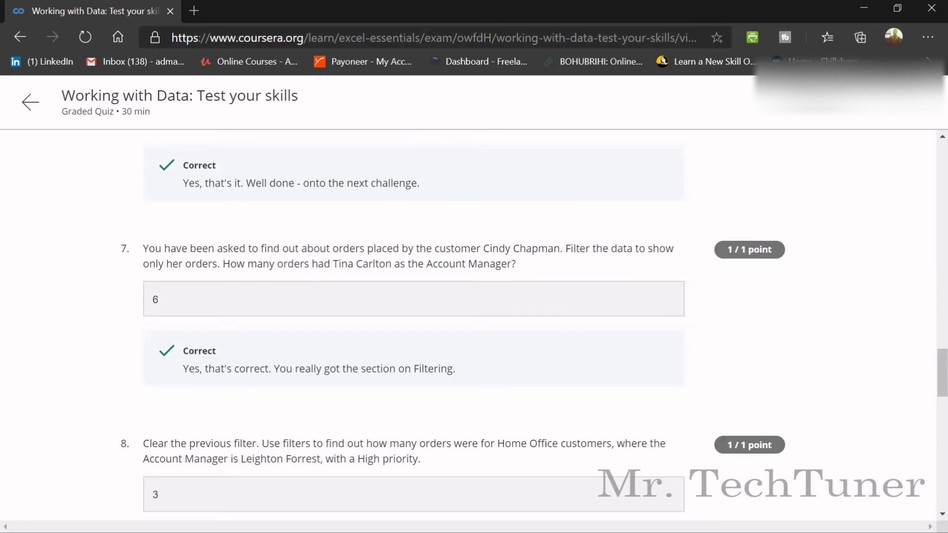
# - Select question 7's customer name, then in Excel undo the descending date sort but keep the row deletion
pyautogui.scroll(-1, 380, 262)
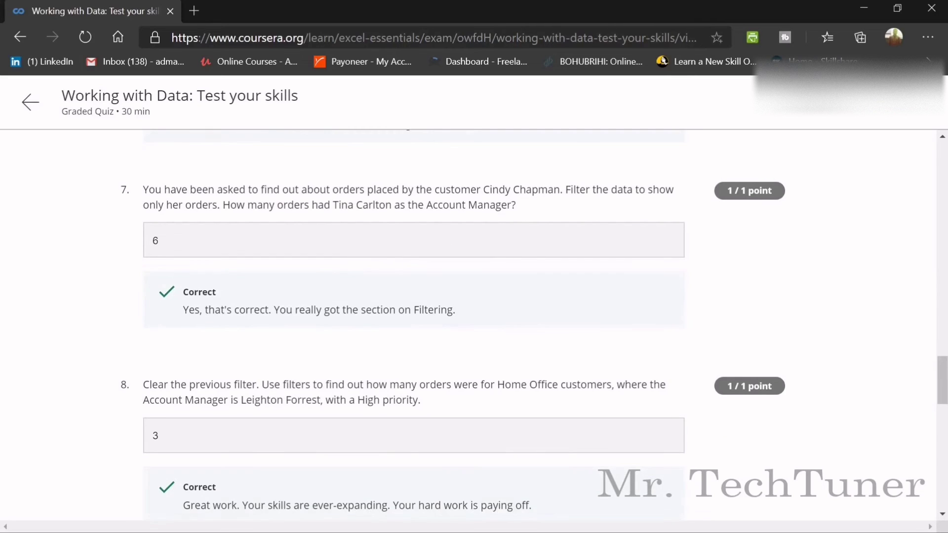
pyautogui.moveTo(560, 190); pyautogui.dragTo(484, 190)
pyautogui.hotkey('alt', 'Tab')
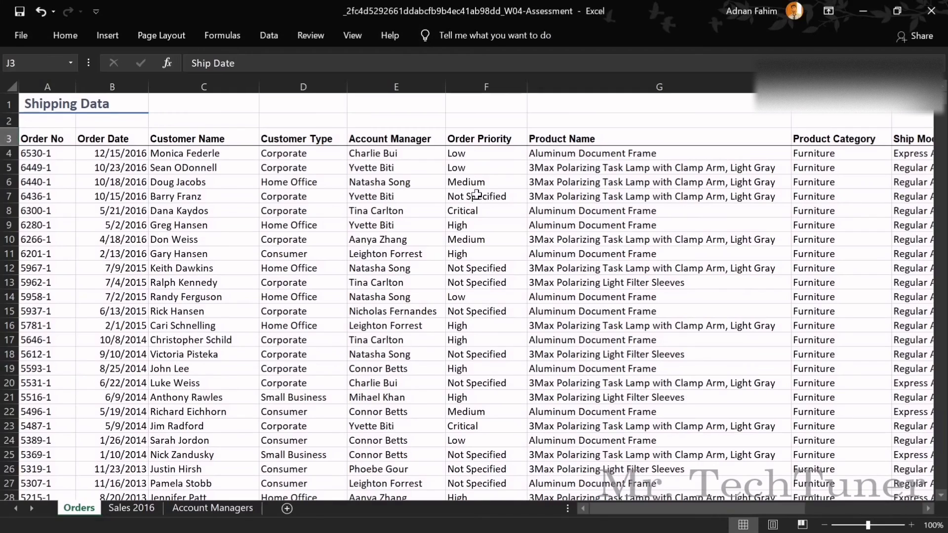
pyautogui.click(65, 35)
pyautogui.click(107, 35)
pyautogui.click(65, 35)
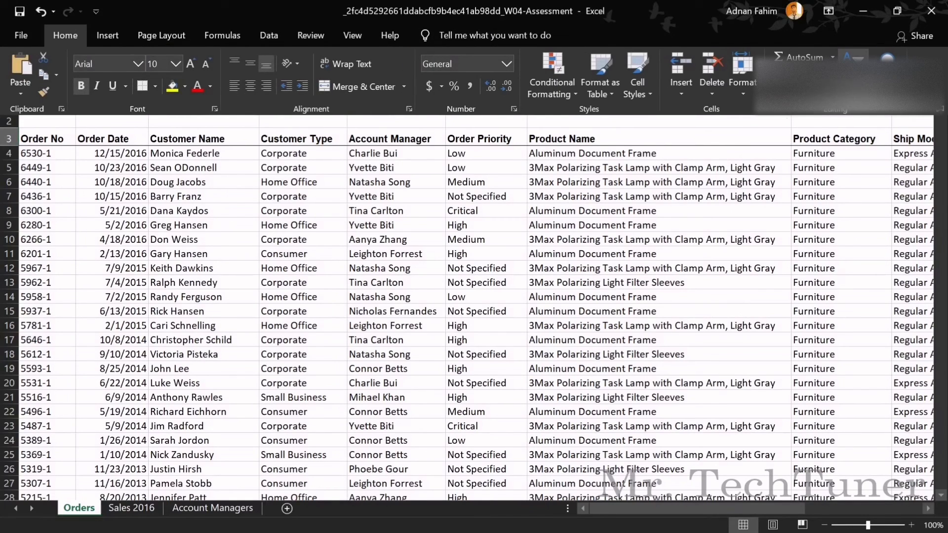
pyautogui.click(615, 184)
pyautogui.hotkey('ctrl', 'z')
pyautogui.hotkey('ctrl', 'z')
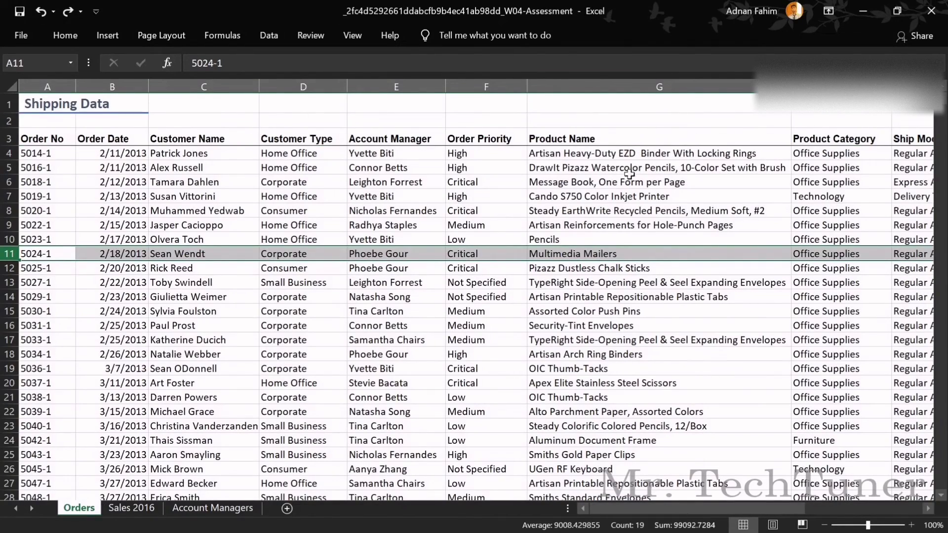
pyautogui.click(68, 11)
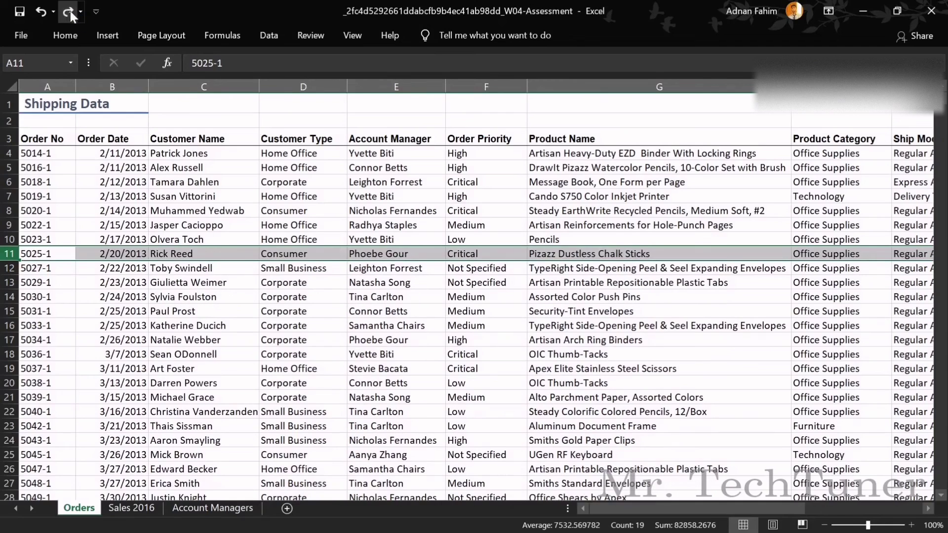
# - Turn the table filter on, undo it, and select the Customer Name header cell C3
pyautogui.click(66, 35)
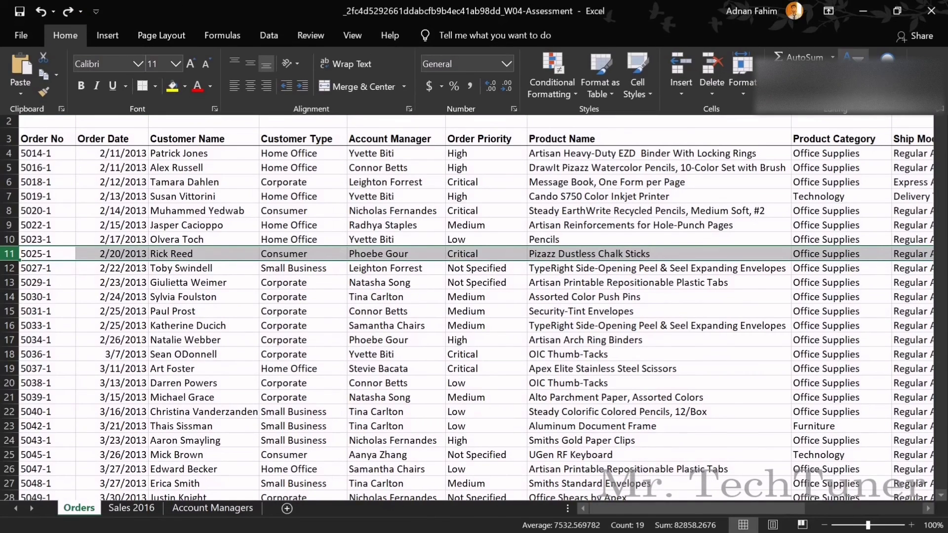
pyautogui.click(853, 74)
pyautogui.click(871, 168)
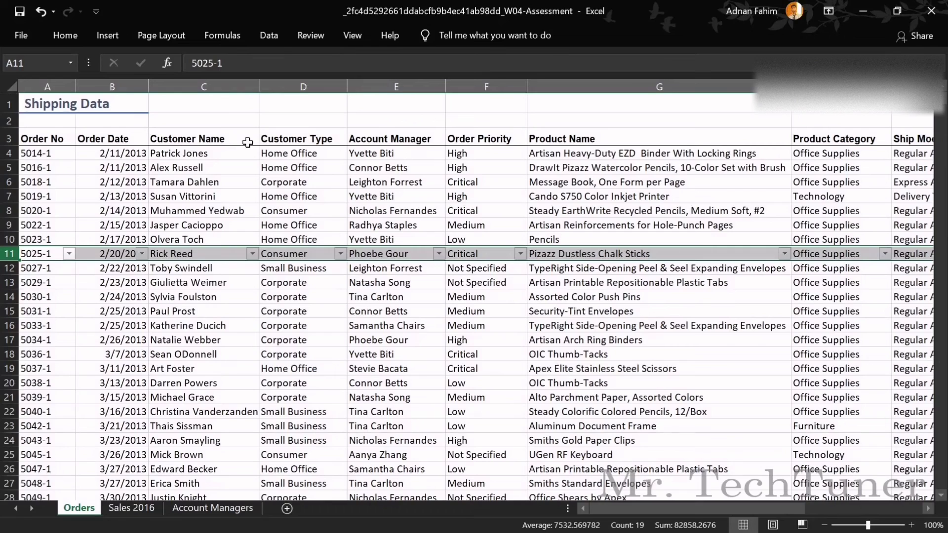
pyautogui.hotkey('ctrl', 'z')
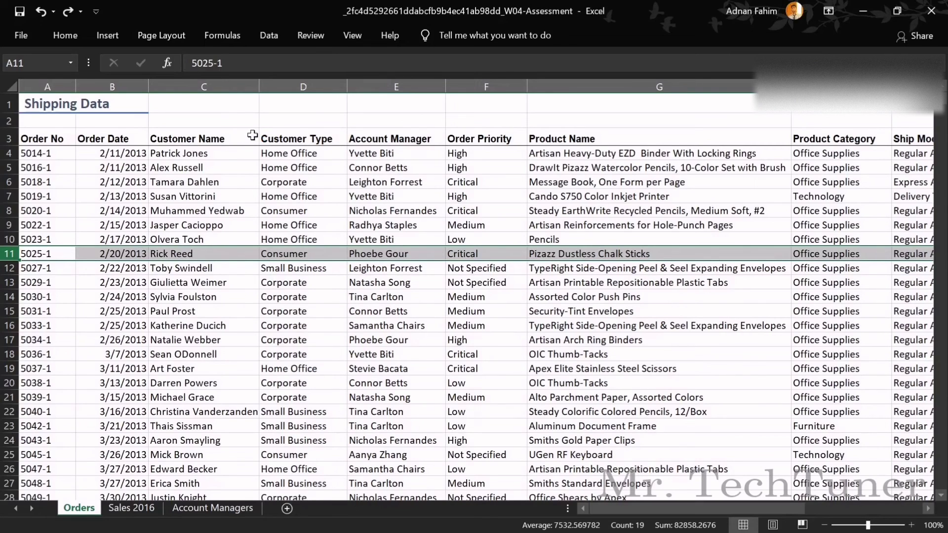
pyautogui.click(246, 141)
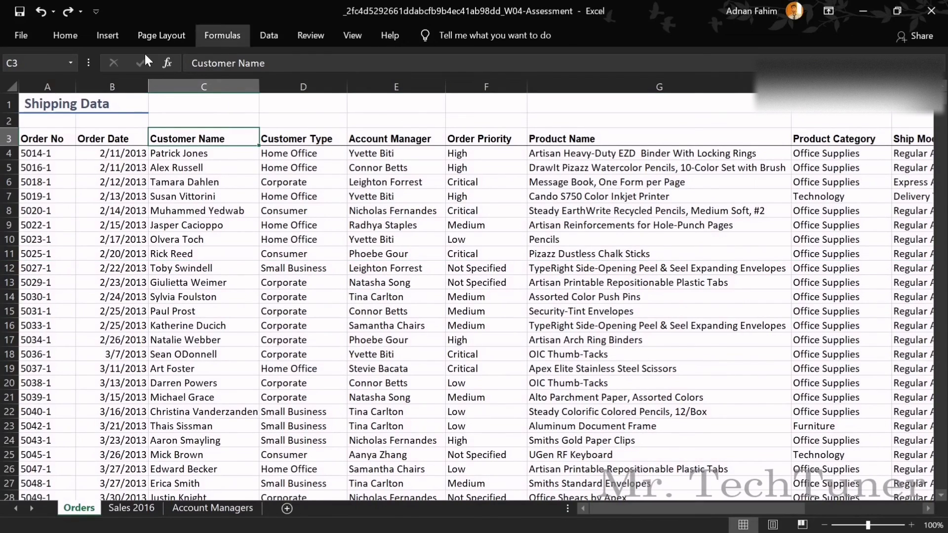
# - Add header filters and limit Customer Name to question 7's single customer, showing 6 orders
pyautogui.click(79, 42)
pyautogui.click(854, 62)
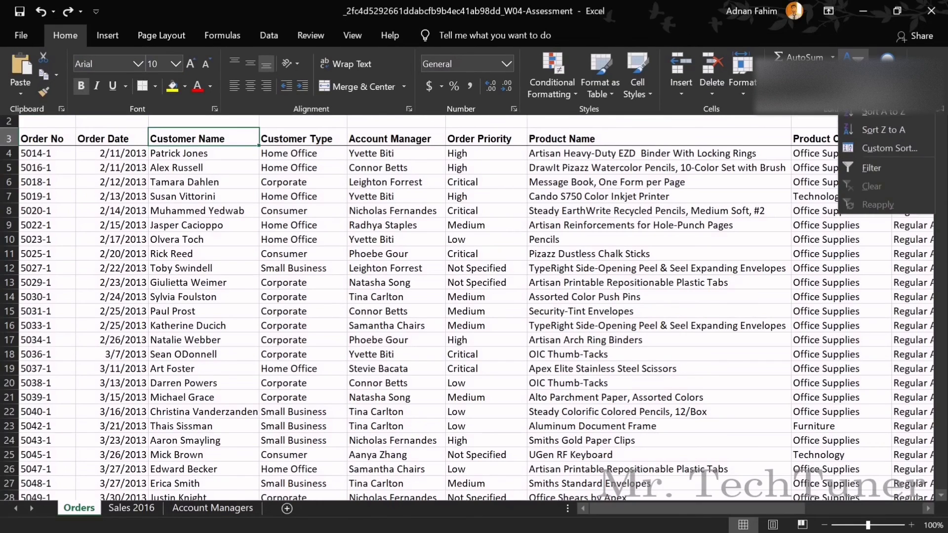
pyautogui.click(872, 168)
pyautogui.click(252, 138)
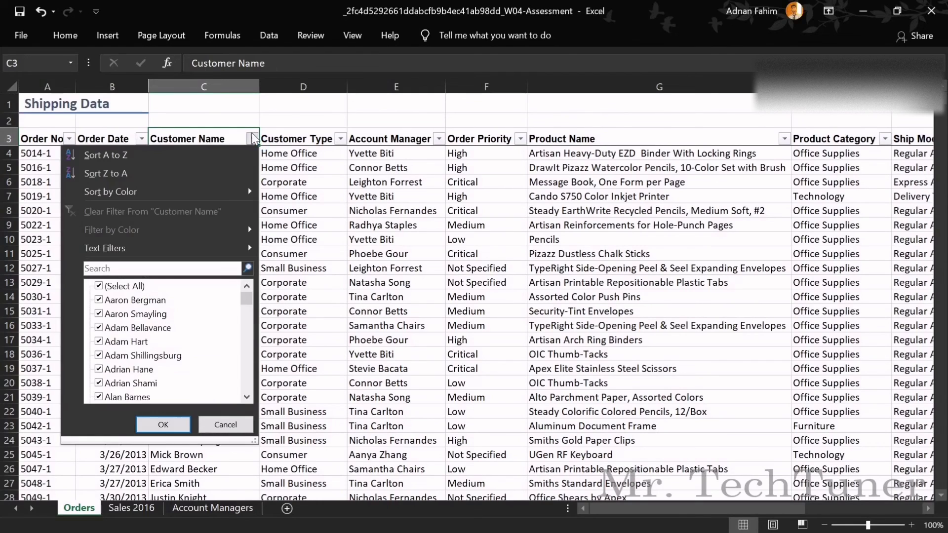
pyautogui.click(99, 286)
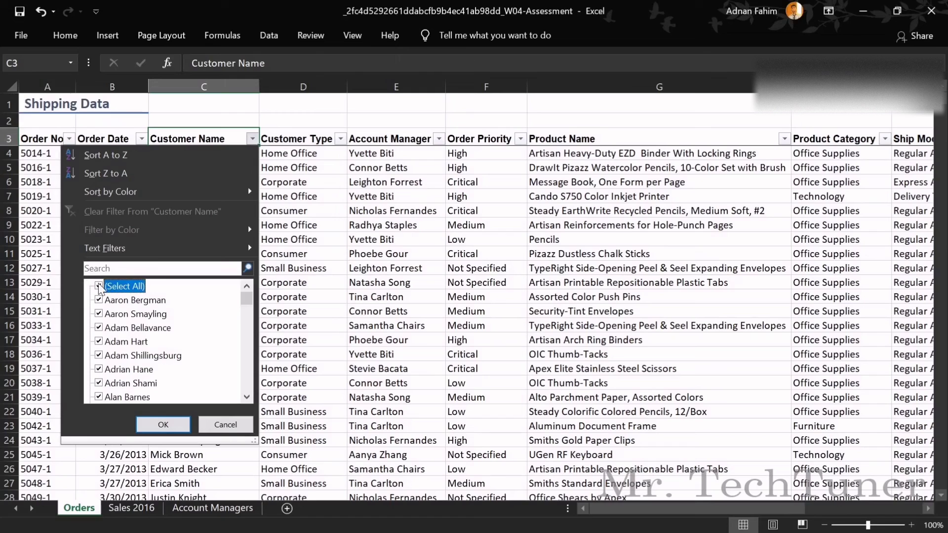
pyautogui.click(99, 286)
pyautogui.scroll(-8, 140, 325)
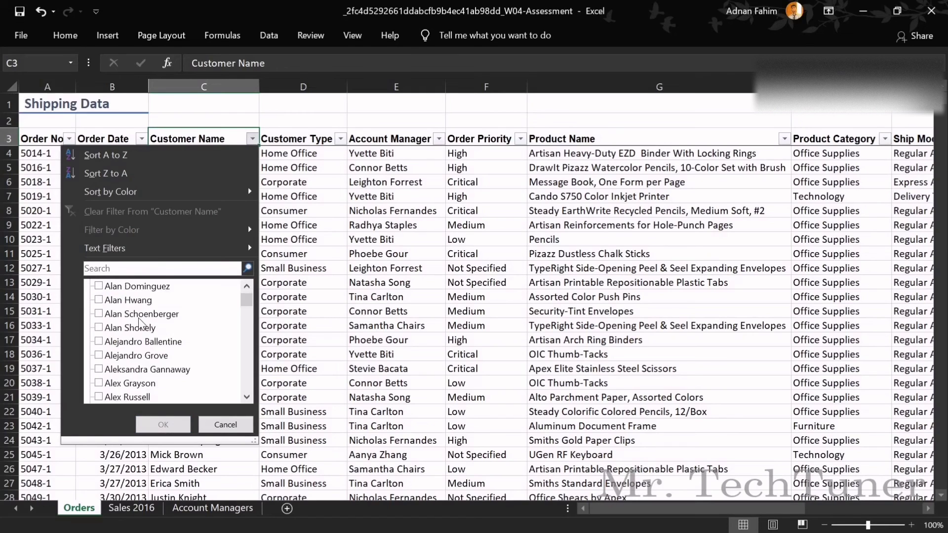
pyautogui.scroll(-20, 140, 326)
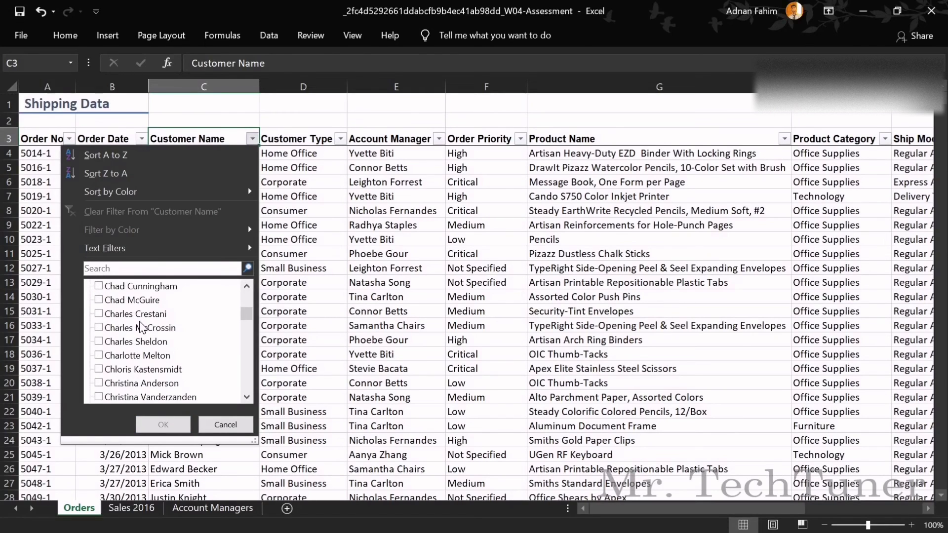
pyautogui.scroll(-4, 141, 328)
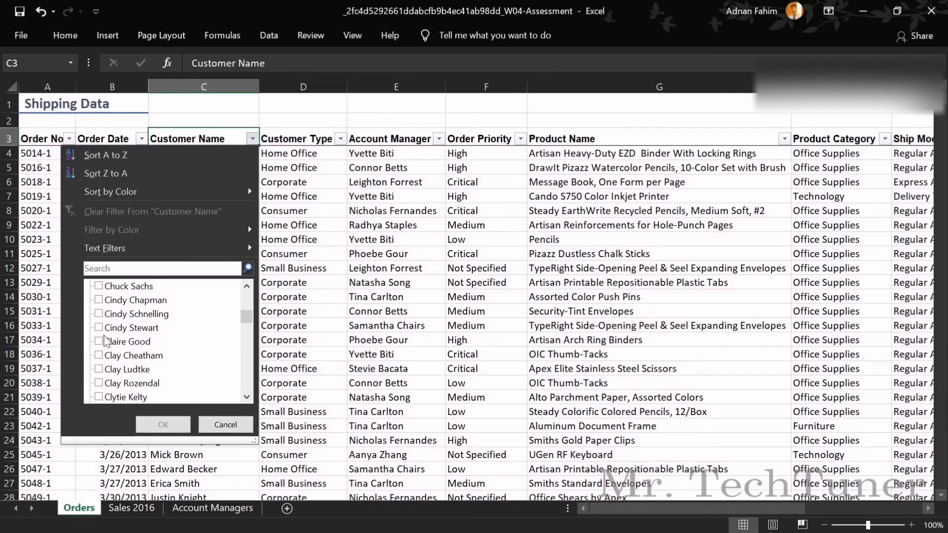
pyautogui.click(100, 301)
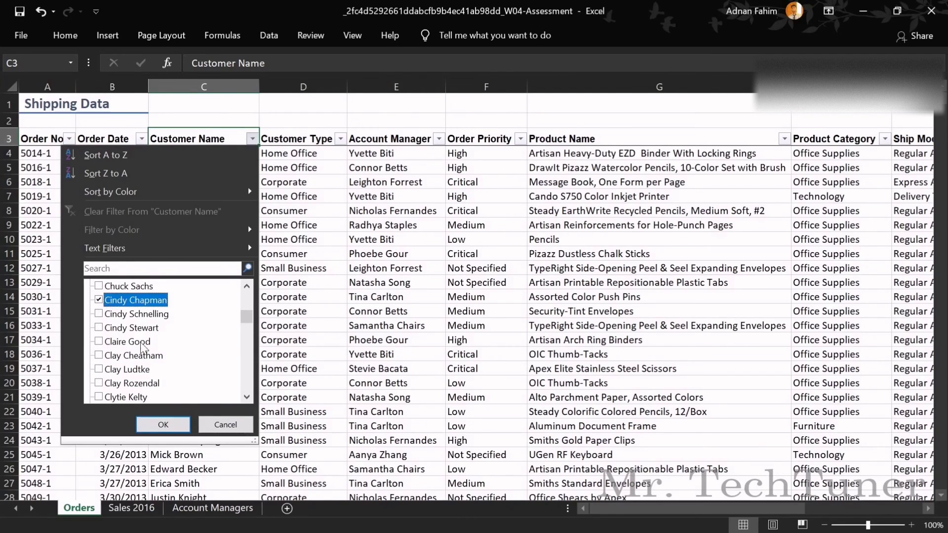
pyautogui.click(182, 424)
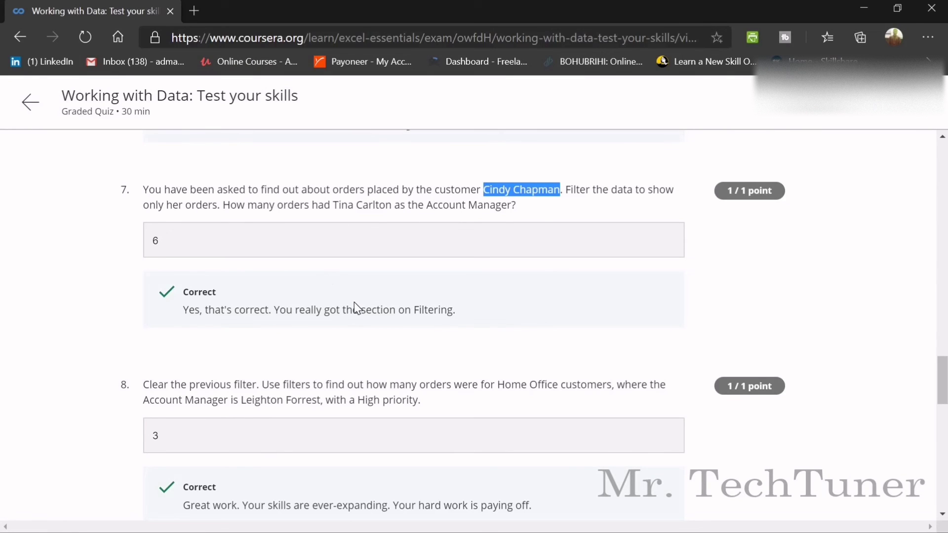
# - Review quiz answers through question 12, checking question 11's order number, then return to the assignment overview
pyautogui.scroll(-3, 358, 301)
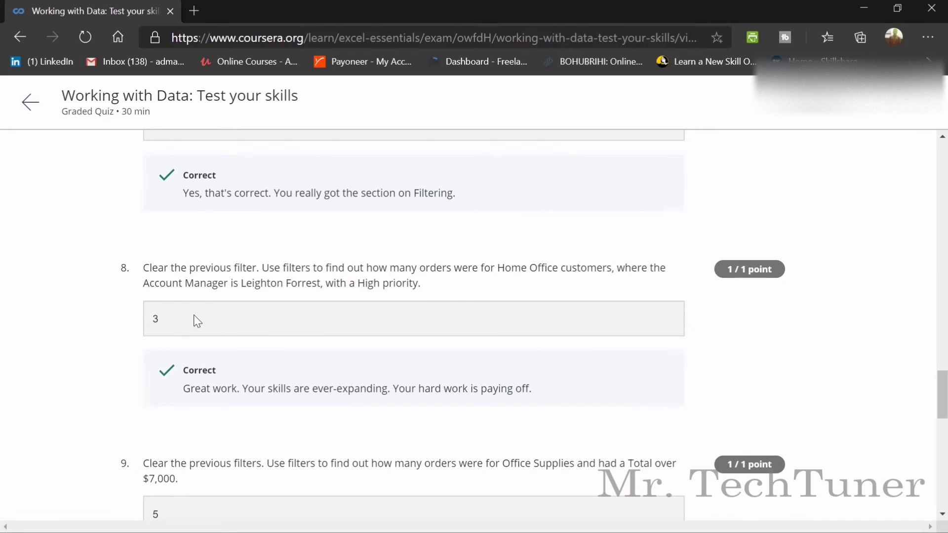
pyautogui.scroll(-5, 265, 330)
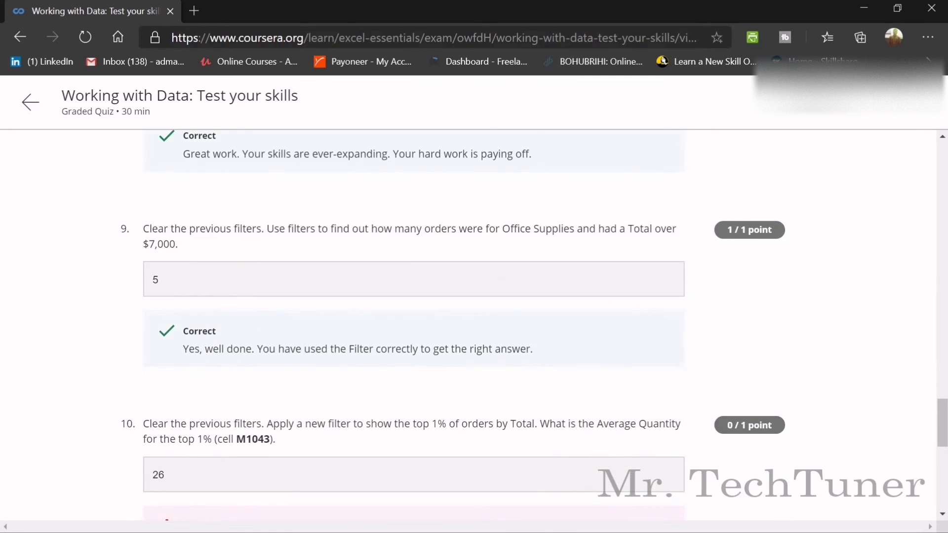
pyautogui.moveTo(177, 281); pyautogui.dragTo(123, 272)
pyautogui.scroll(-3, 440, 184)
pyautogui.scroll(-2, 504, 196)
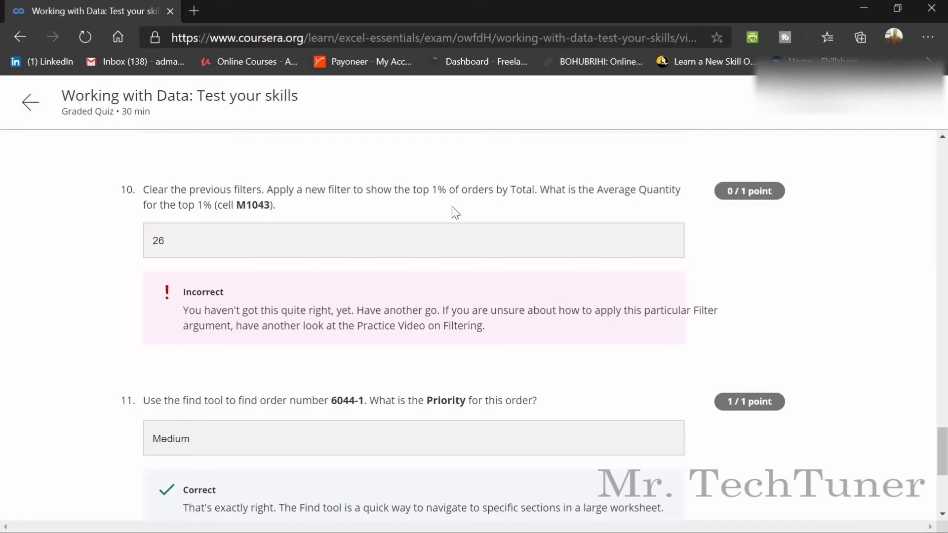
pyautogui.scroll(-1, 310, 249)
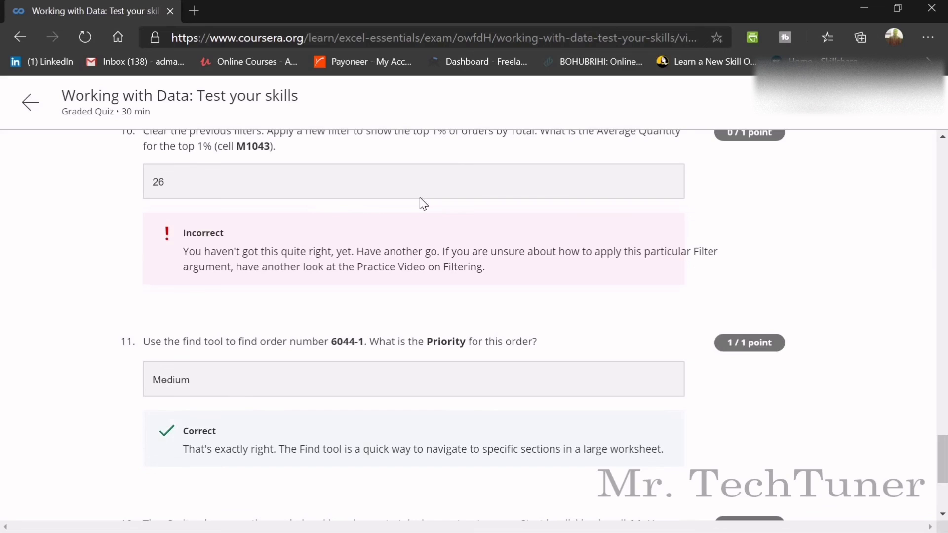
pyautogui.scroll(-3, 420, 198)
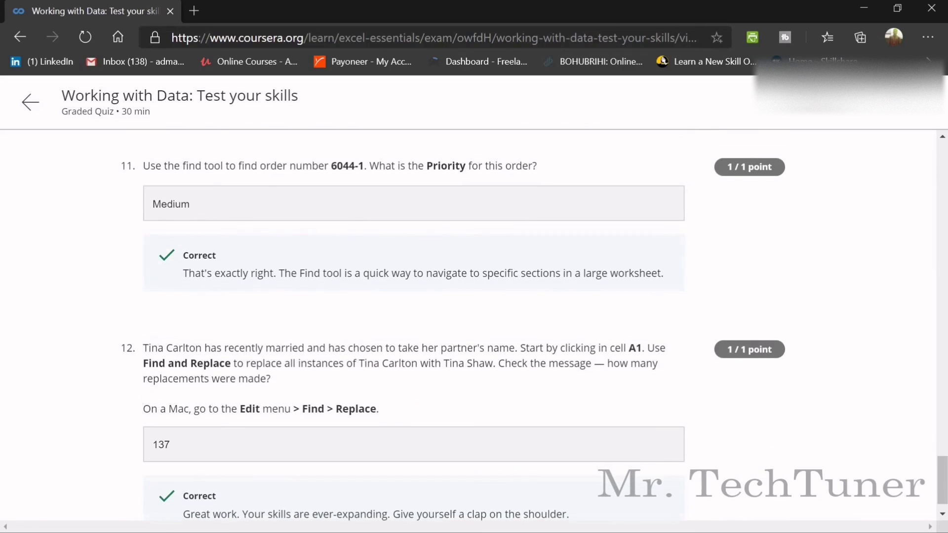
pyautogui.moveTo(331, 166); pyautogui.dragTo(367, 166)
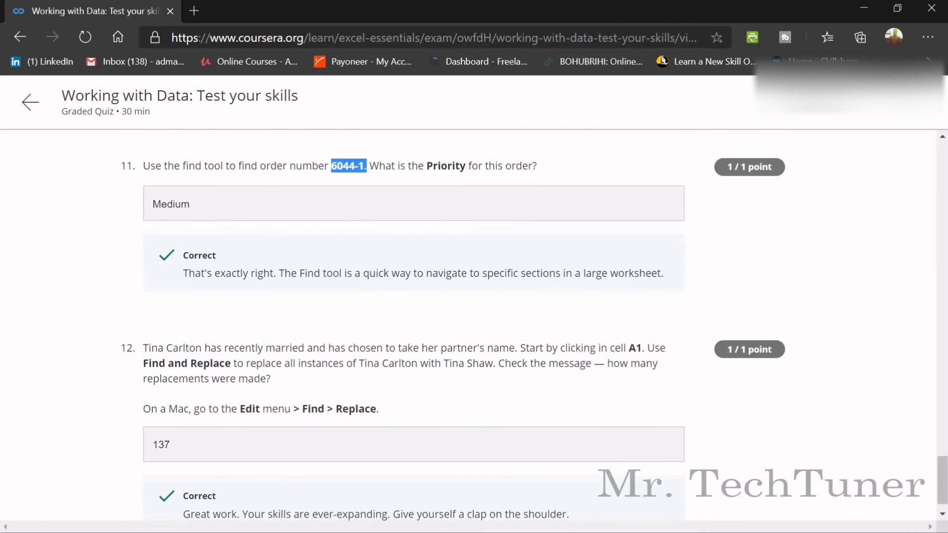
pyautogui.scroll(-1, 205, 206)
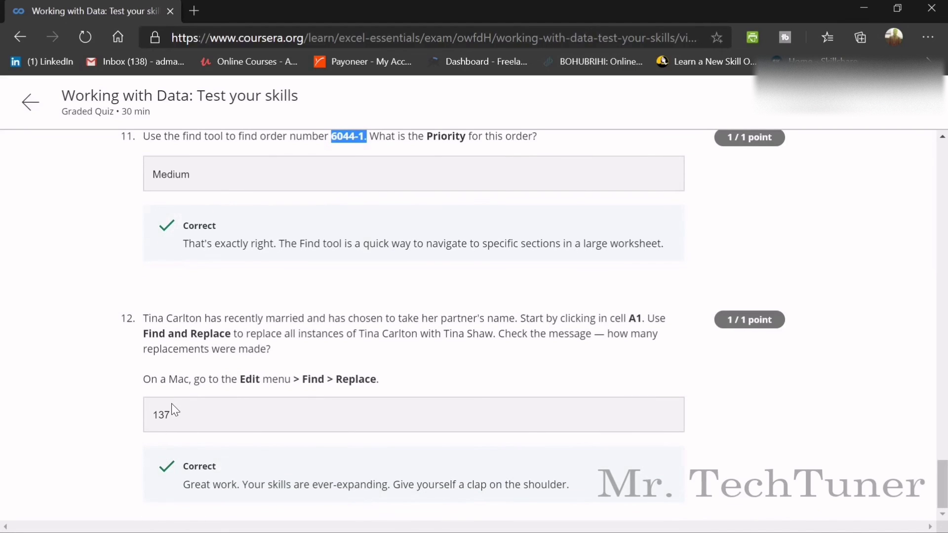
pyautogui.moveTo(179, 425); pyautogui.dragTo(105, 413)
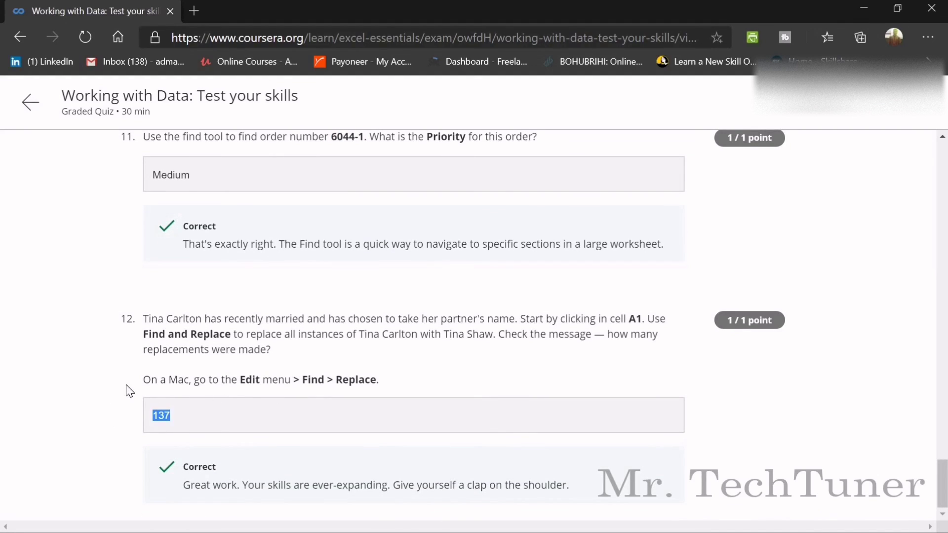
pyautogui.click(26, 102)
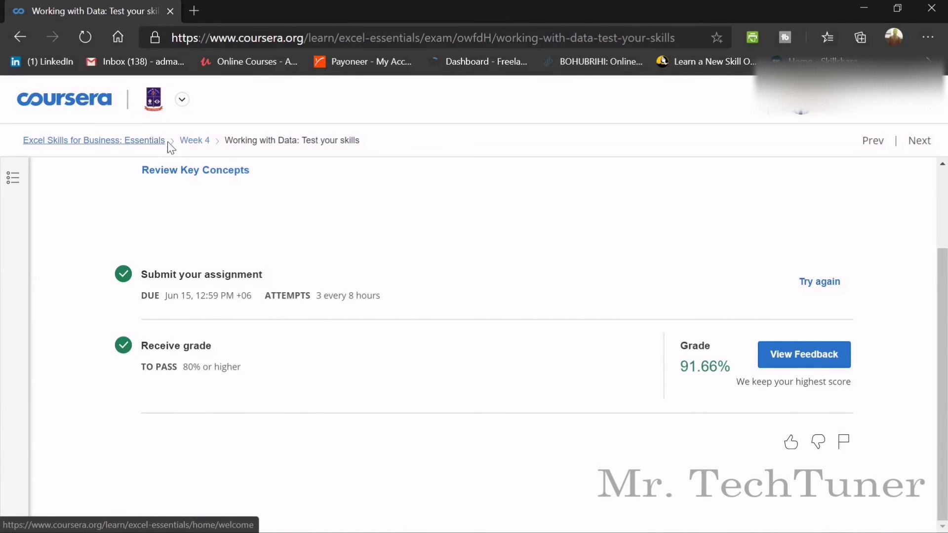
# - Go to the Week 4 page and bring its Toolbox and Assessment sections into view
pyautogui.click(196, 140)
pyautogui.scroll(-12, 642, 336)
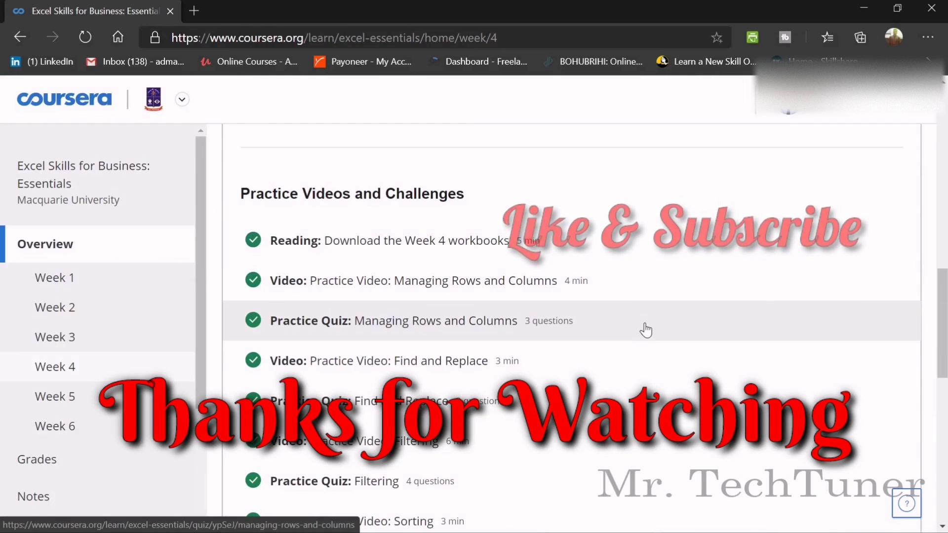
pyautogui.scroll(-8, 642, 331)
pyautogui.scroll(-4, 606, 292)
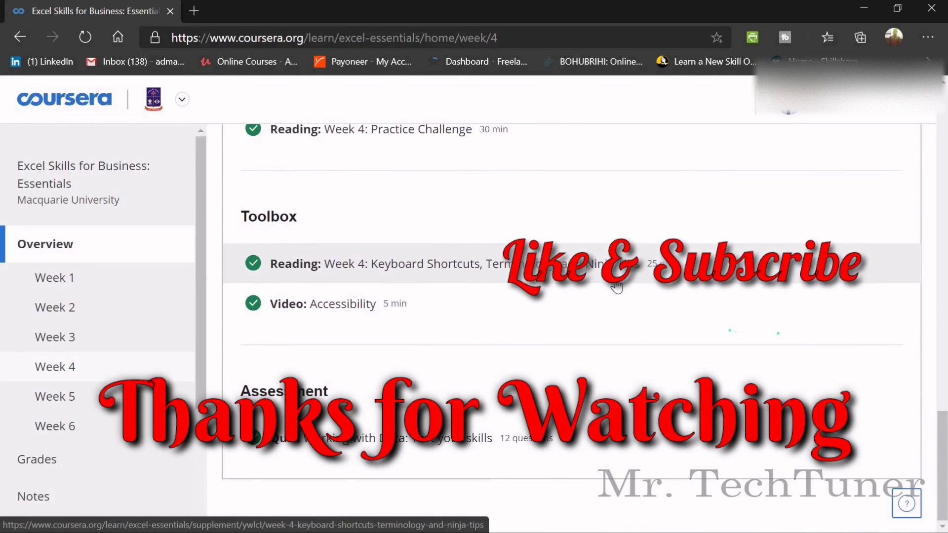